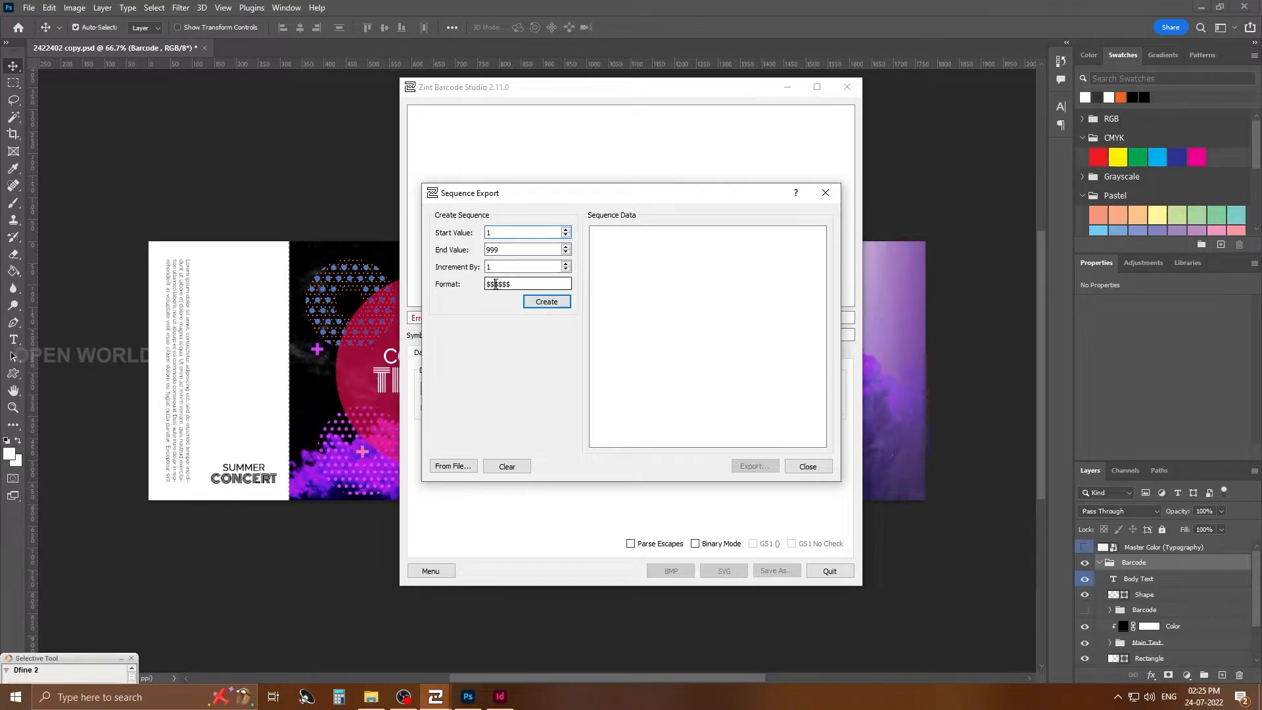
# Generate a barcode number sequence from 1 to 999 in increments of 1 using the six-digit format $$$$$$
pyautogui.moveTo(488, 284); pyautogui.dragTo(525, 285)
pyautogui.click(553, 302)
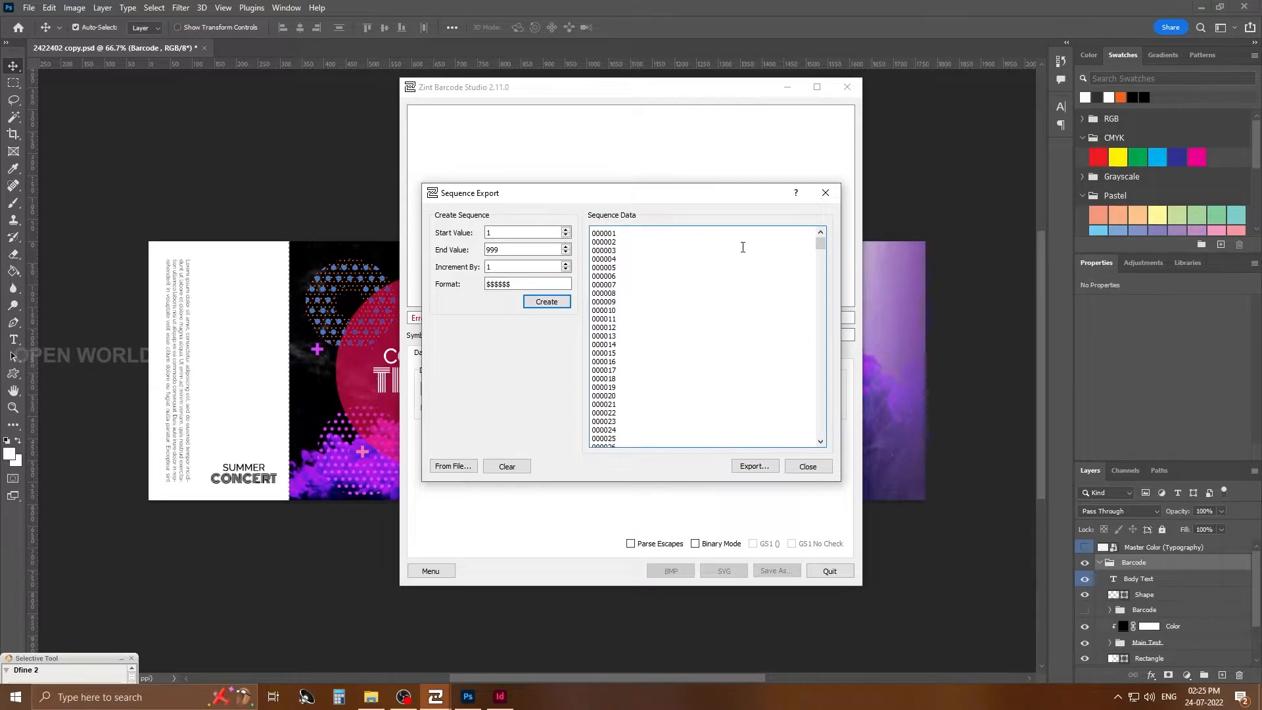
pyautogui.moveTo(821, 246); pyautogui.dragTo(829, 446)
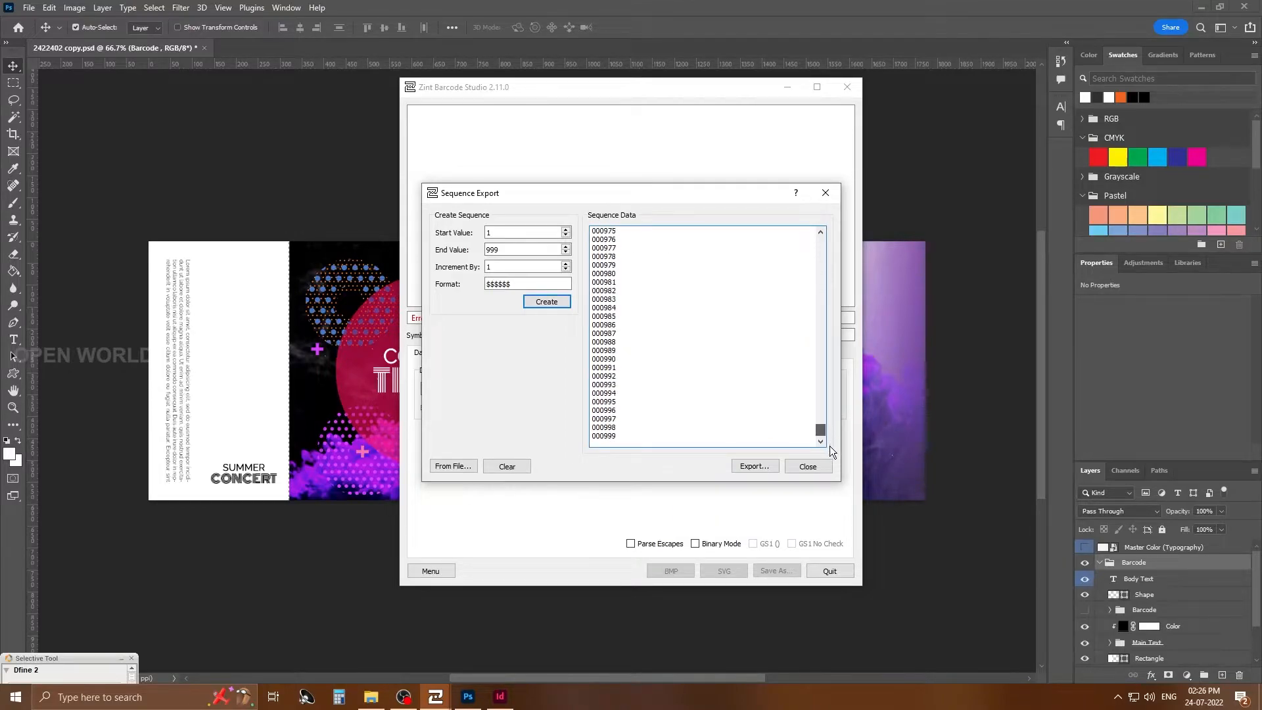
# Start exporting the sequence and set its destination to a new folder named BARCODE inside the user's home folder
pyautogui.click(756, 467)
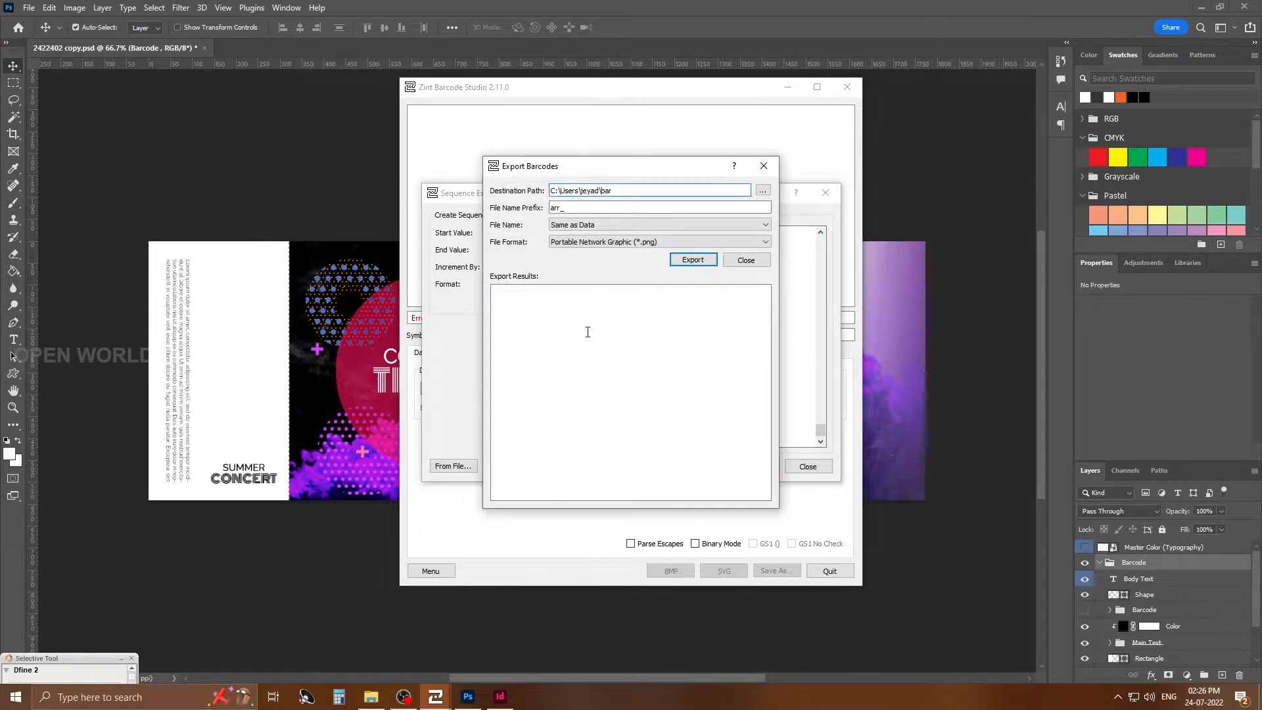
pyautogui.click(762, 191)
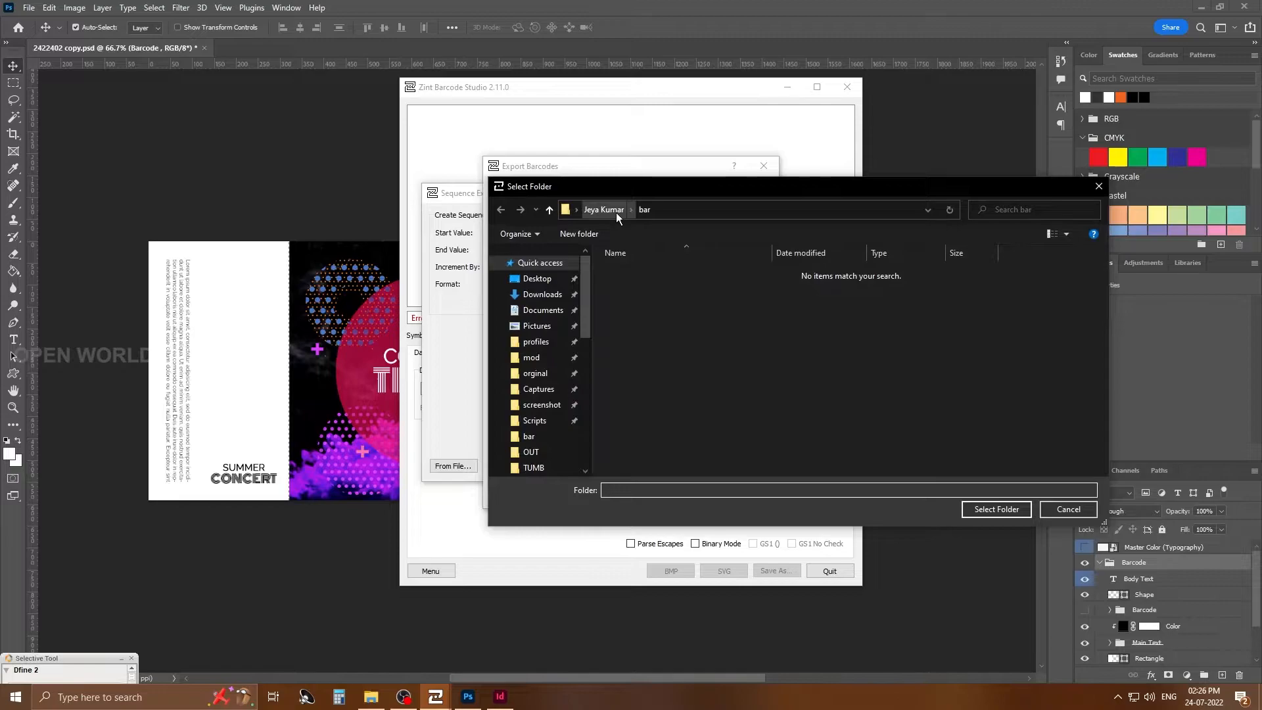
pyautogui.click(603, 210)
pyautogui.click(574, 236)
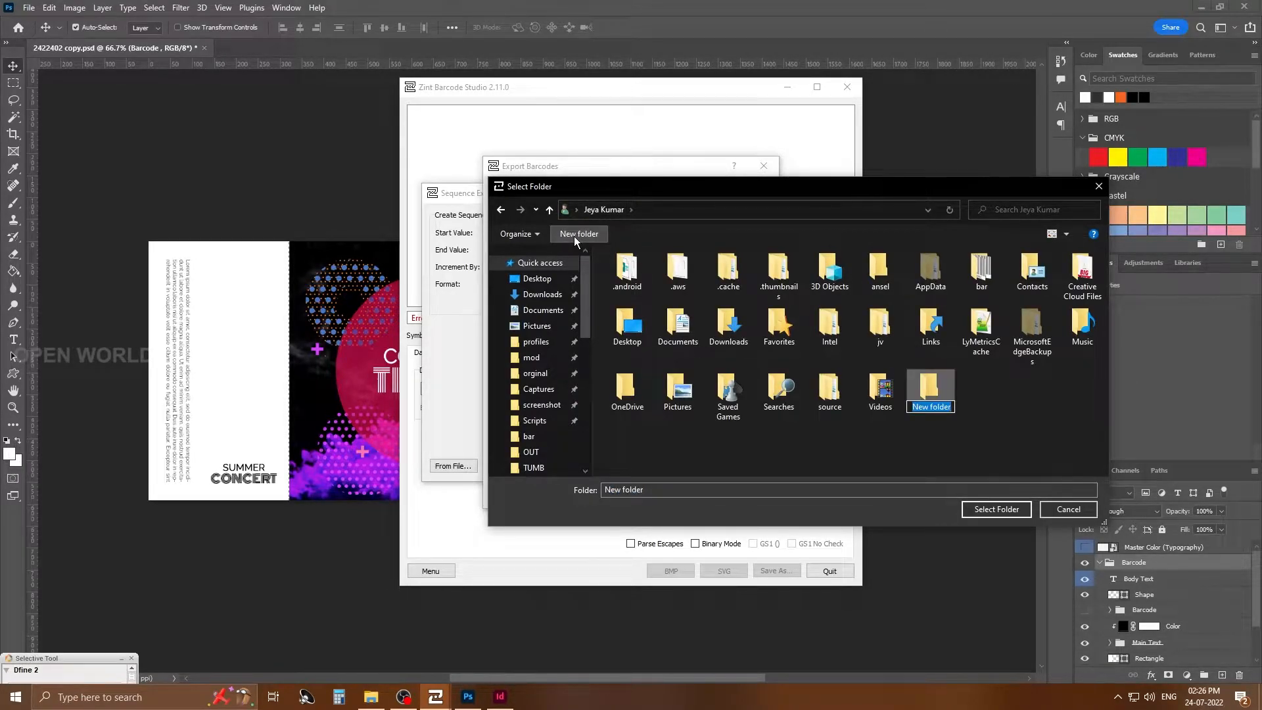
pyautogui.write('BARCODE')
pyautogui.doubleClick(931, 390)
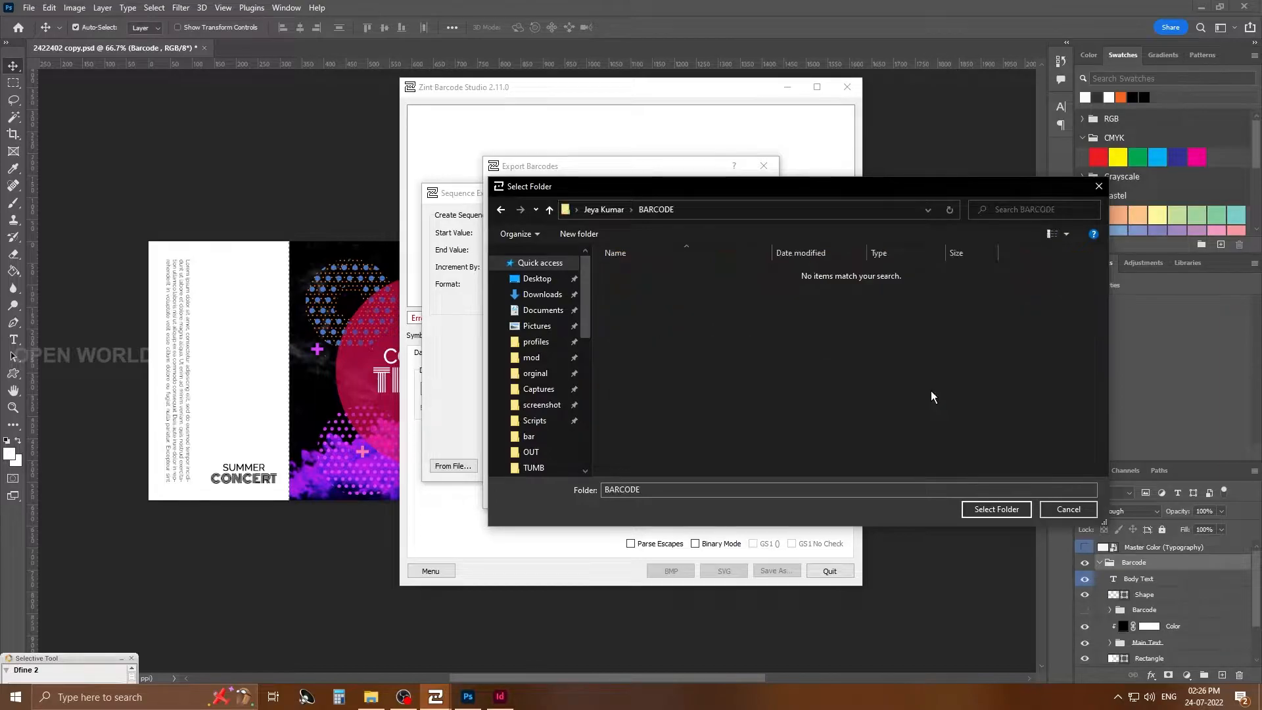
pyautogui.click(996, 510)
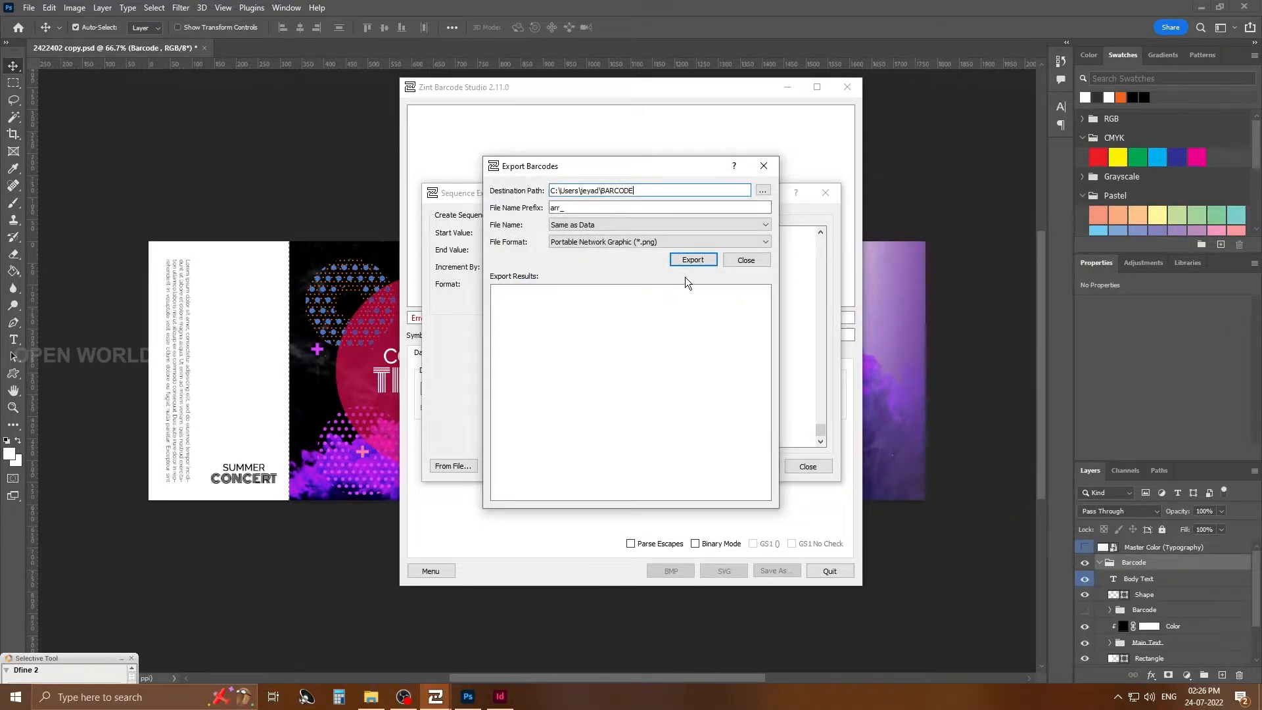
# Export the barcodes as PNG files with the prefix arr_ and names same as data, and close both export dialogs
pyautogui.click(692, 259)
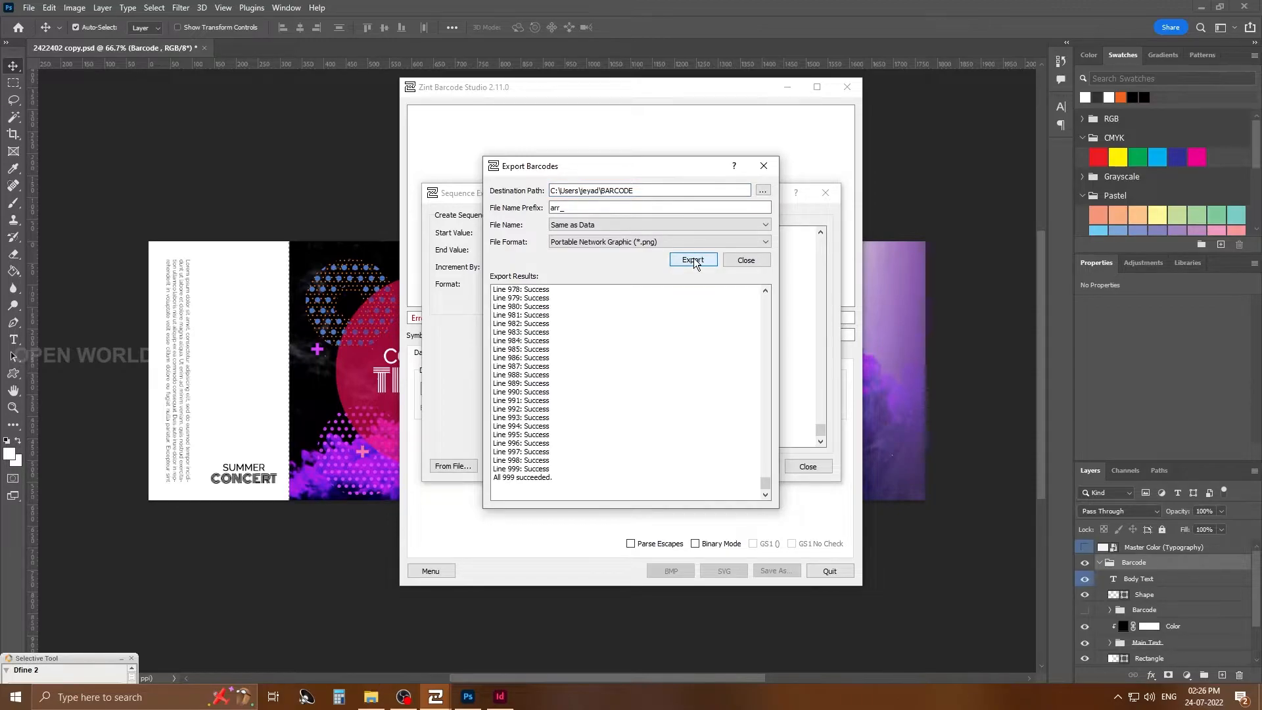
pyautogui.click(753, 262)
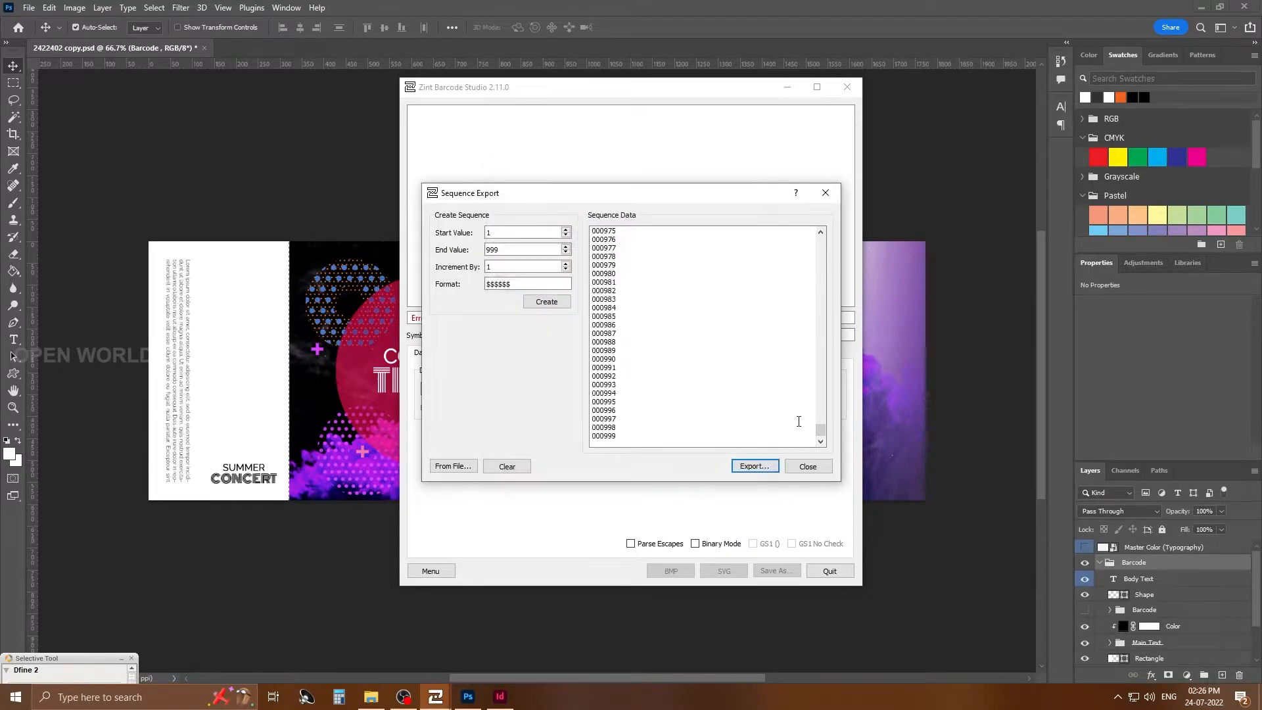
pyautogui.click(812, 466)
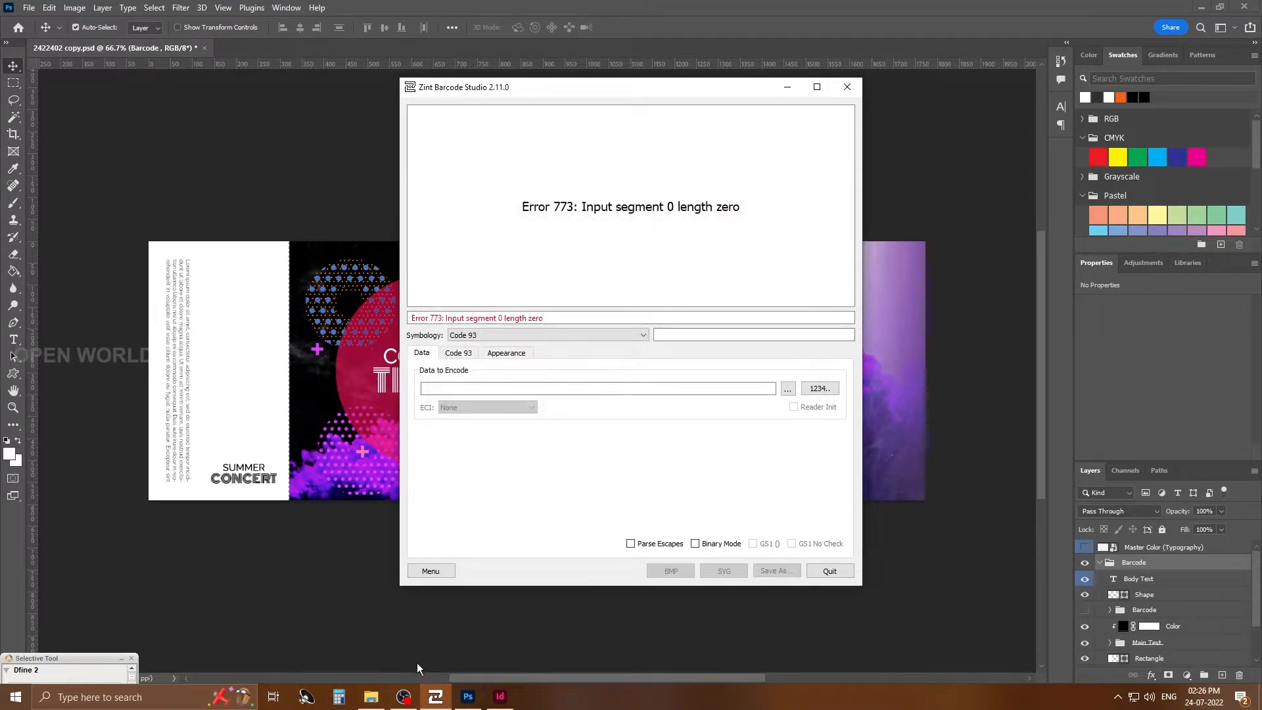
# Switch to File Explorer and check the exported barcode images in the BARCODE folder
pyautogui.click(370, 696)
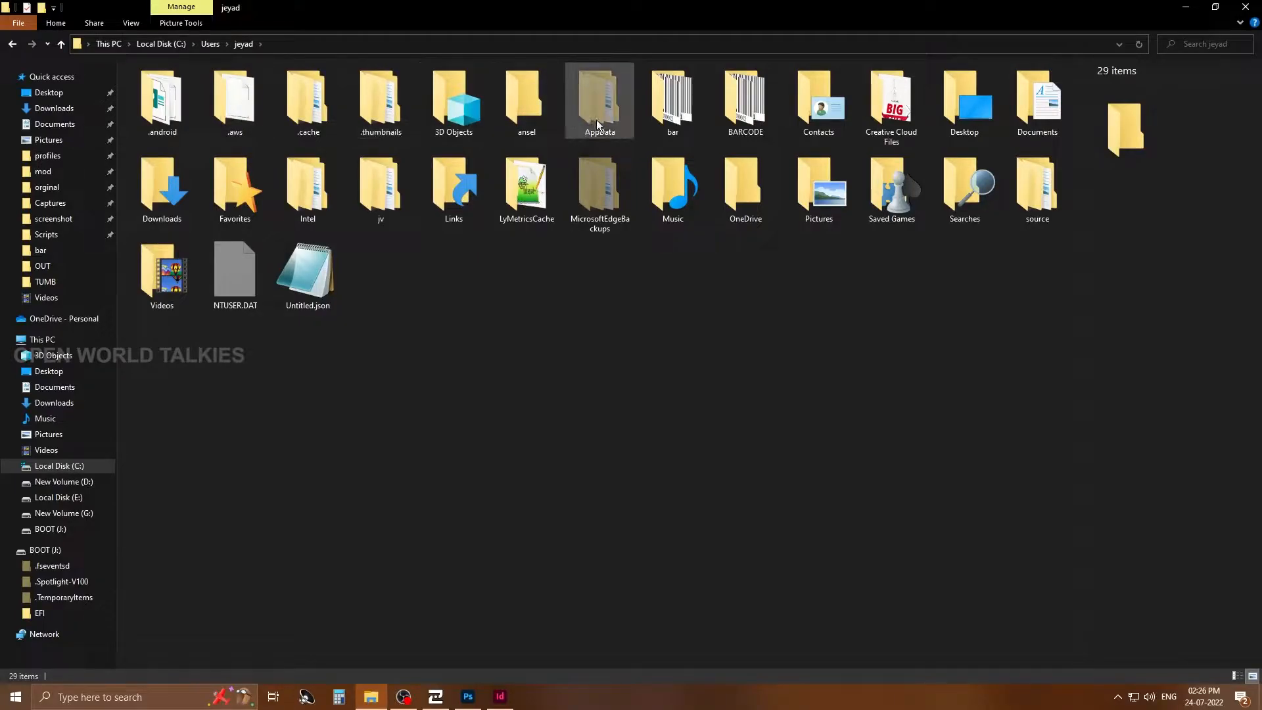
pyautogui.doubleClick(730, 119)
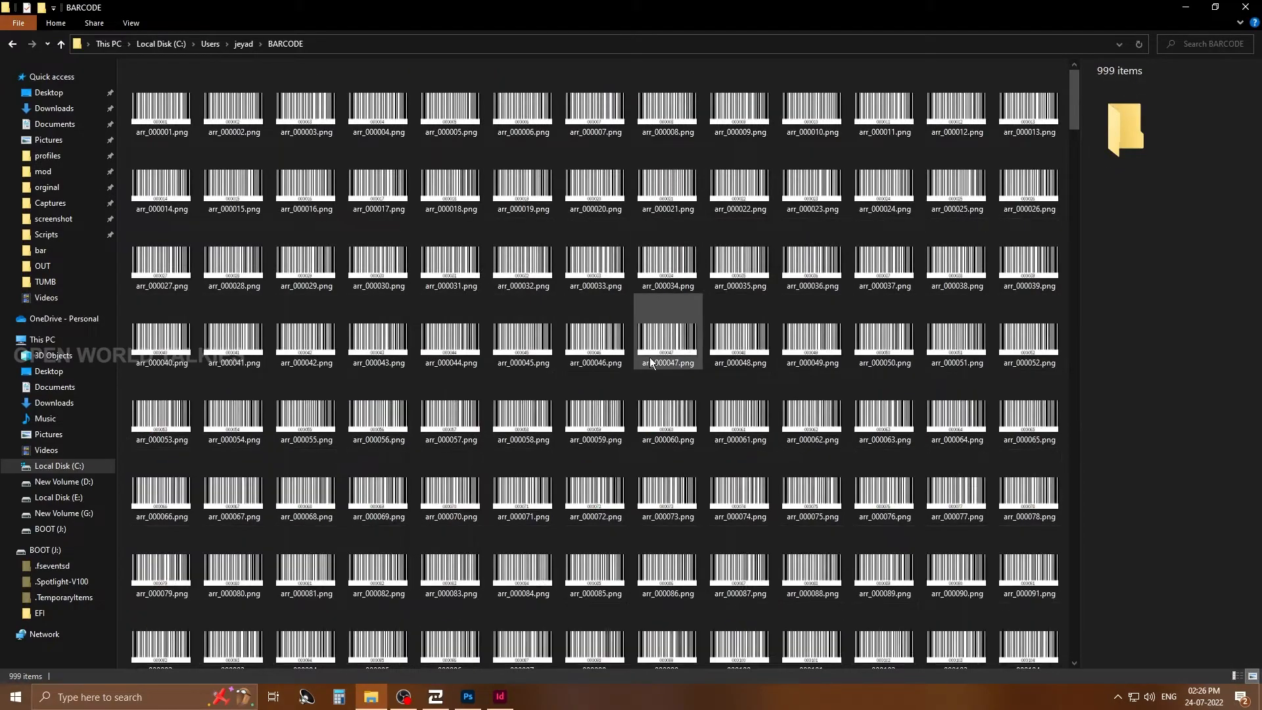
pyautogui.scroll(-10, 552, 317)
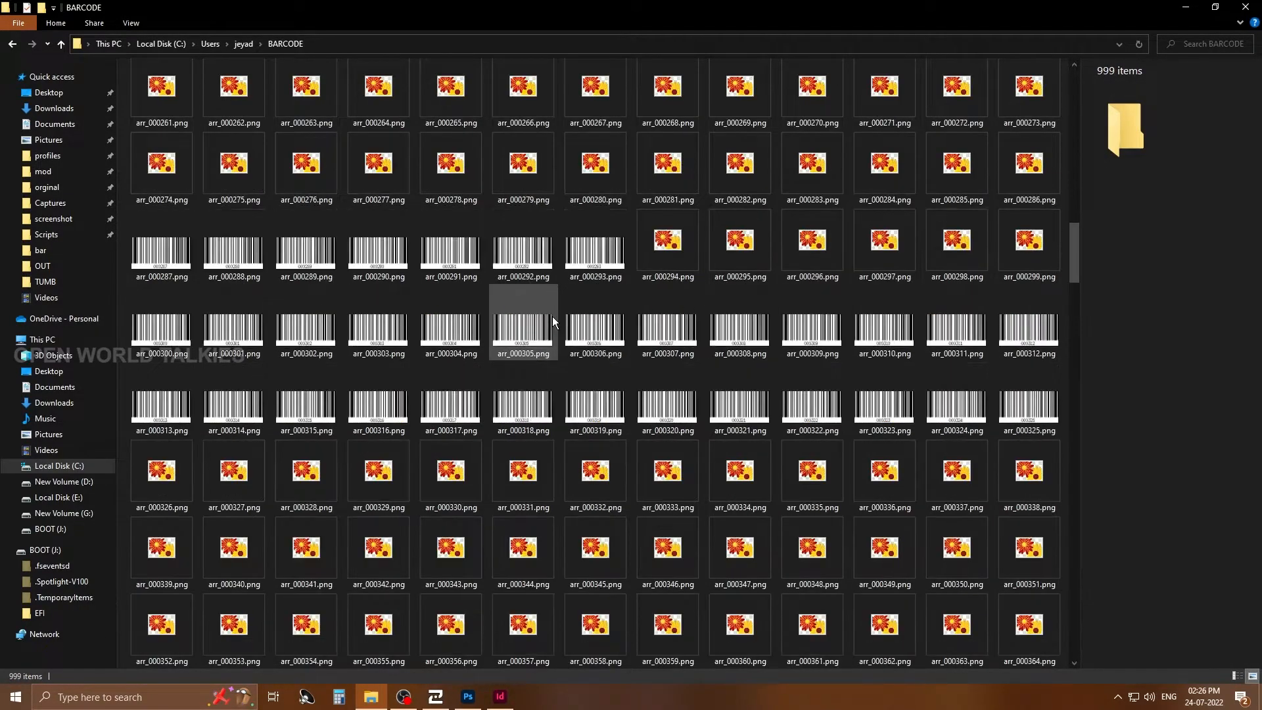
pyautogui.scroll(-10, 552, 317)
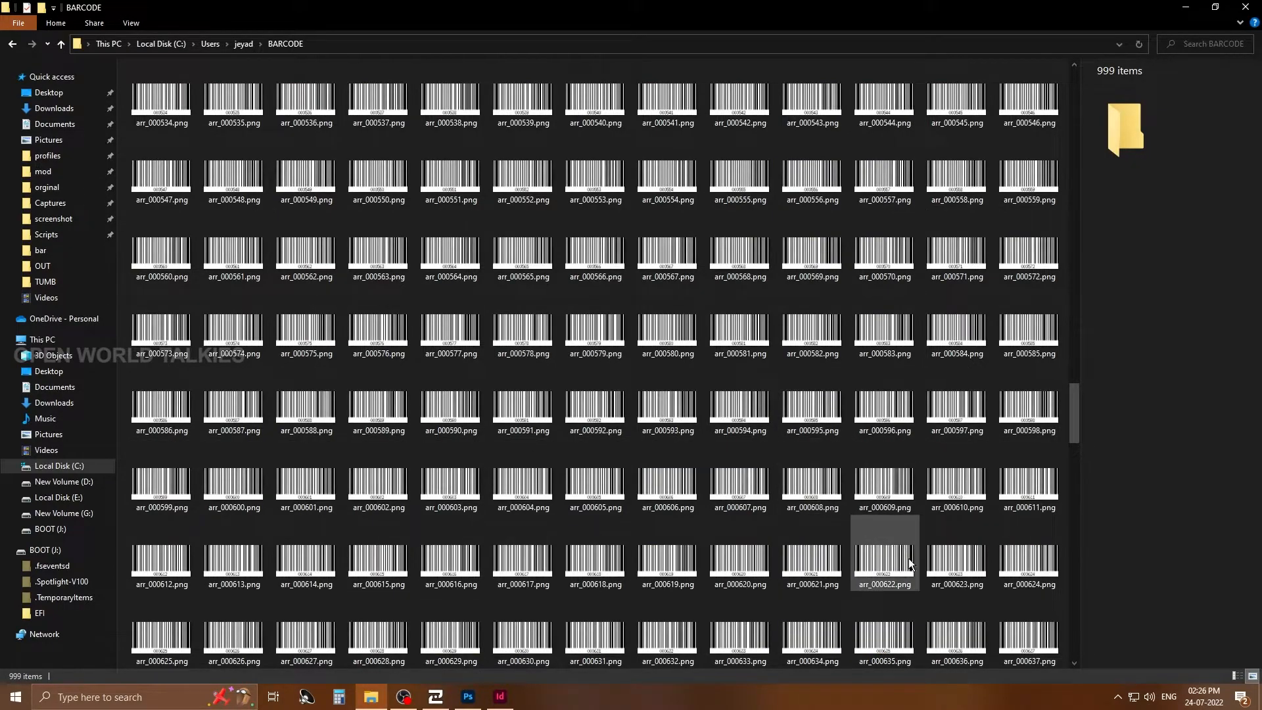
# Switch to Photoshop, show the placeholder Barcode group briefly, hide it again, and save the ticket file
pyautogui.click(477, 700)
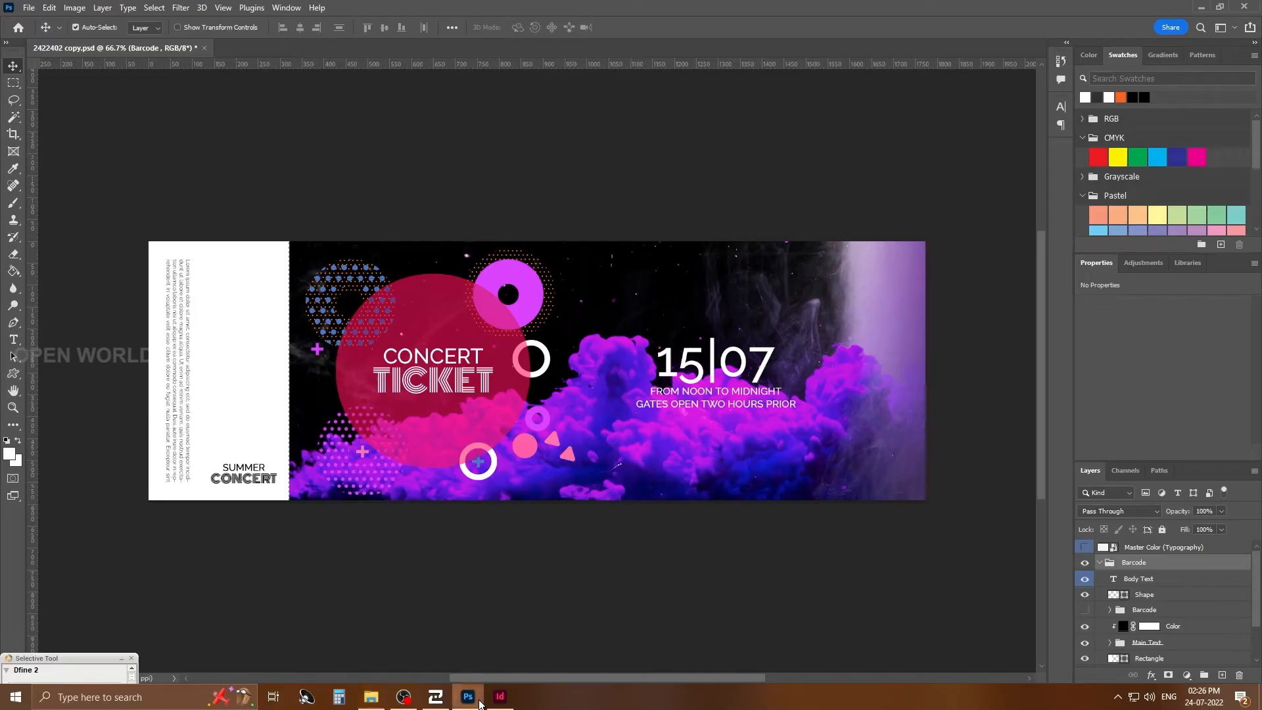
pyautogui.click(1085, 610)
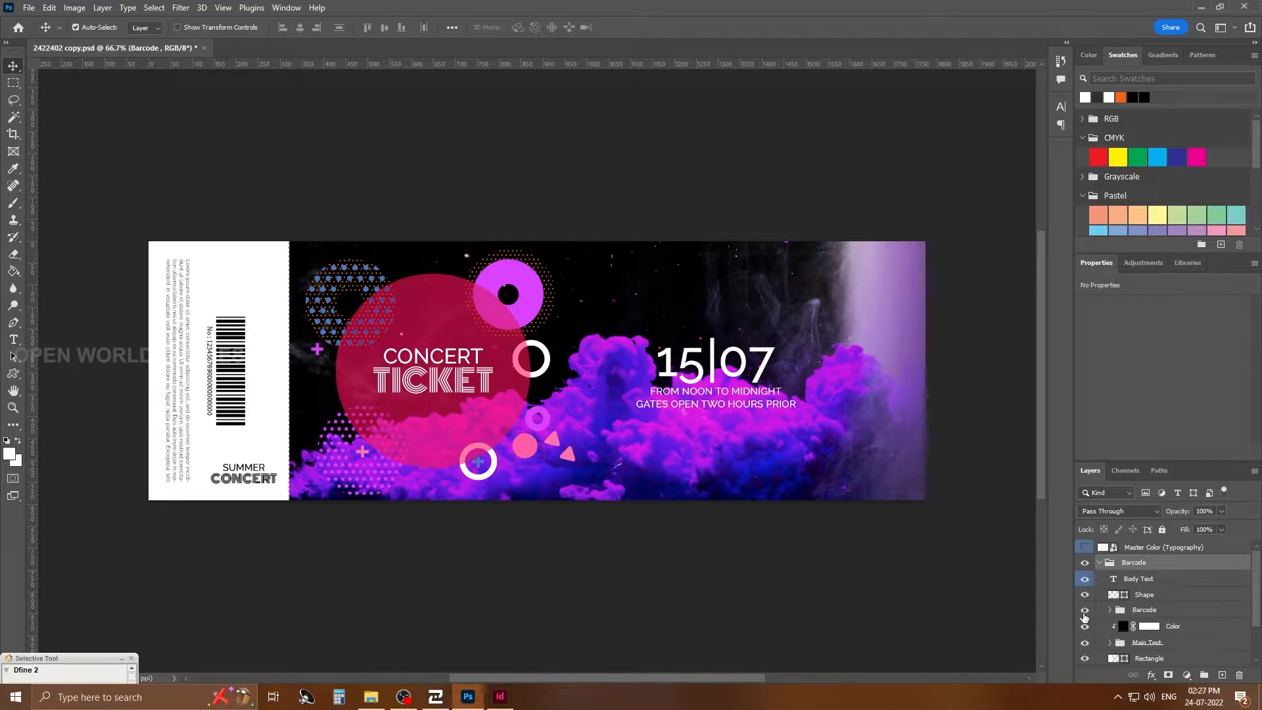
pyautogui.click(1084, 611)
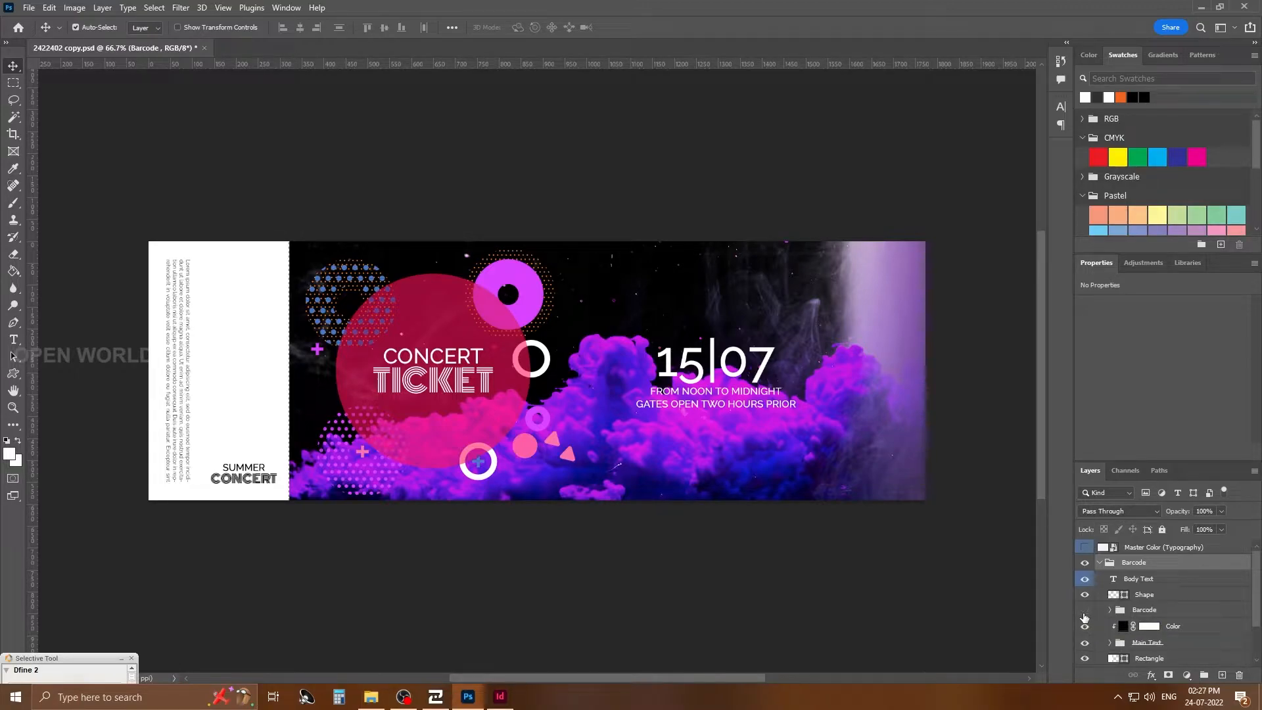
pyautogui.hotkey('ctrl', 's')
# Switch to InDesign, create an A4 document, and place 2422402 copy.psd horizontally centred against the page's top margin
pyautogui.click(510, 699)
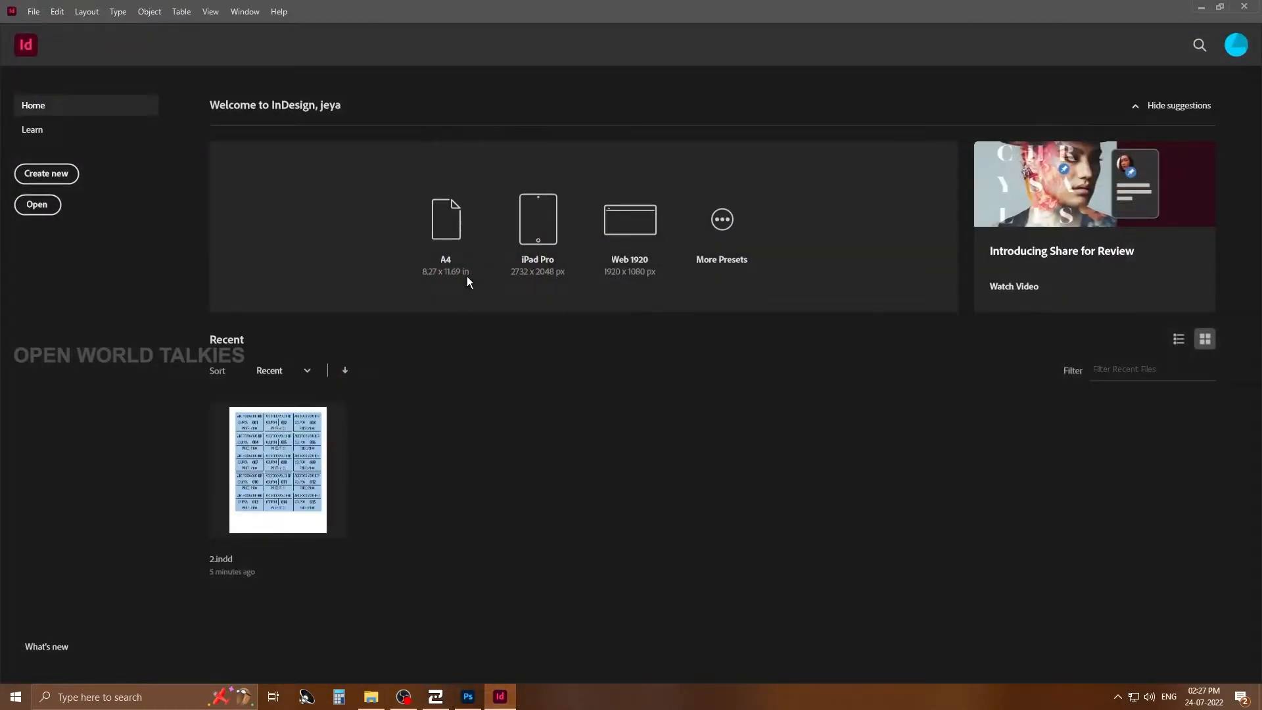
pyautogui.click(457, 237)
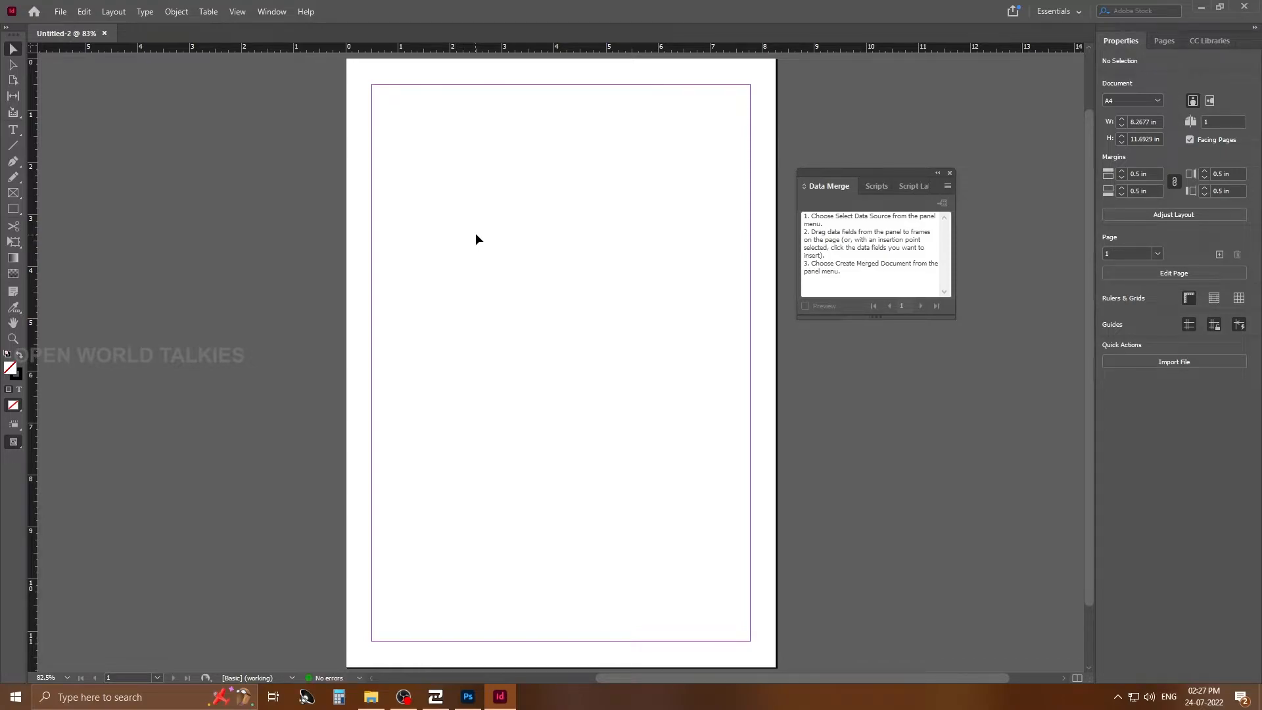
pyautogui.click(59, 11)
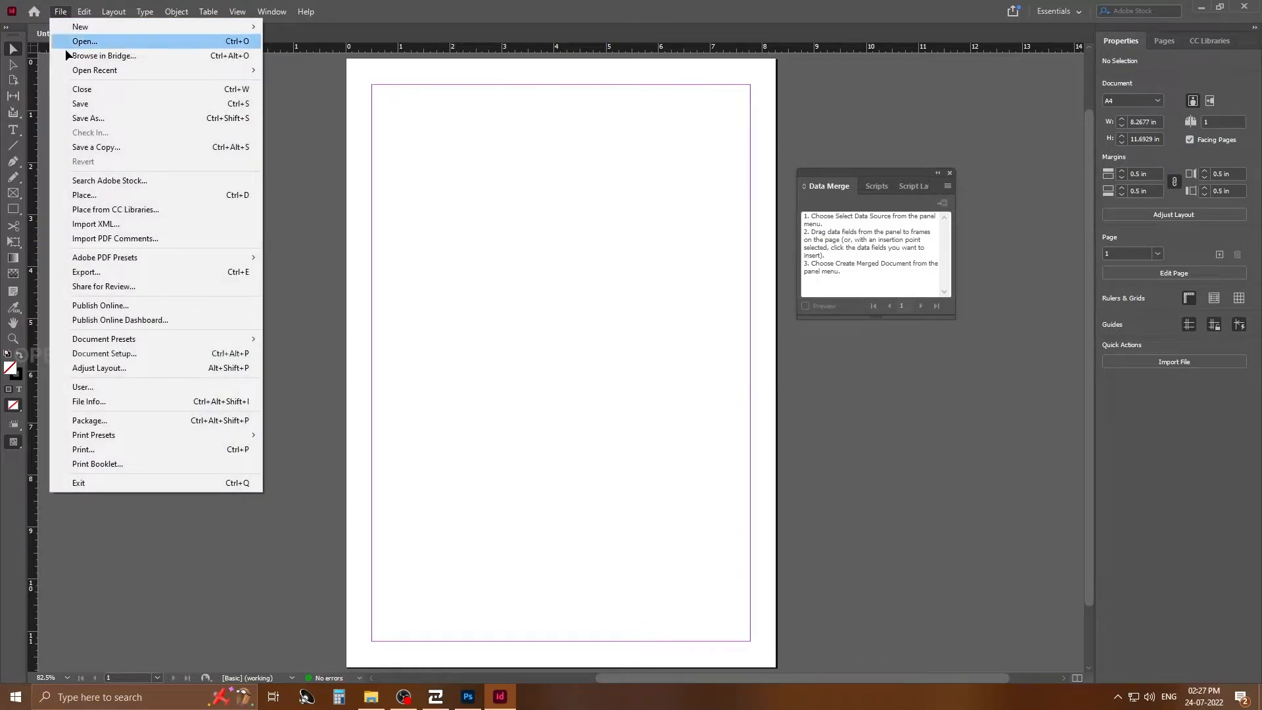
pyautogui.click(89, 195)
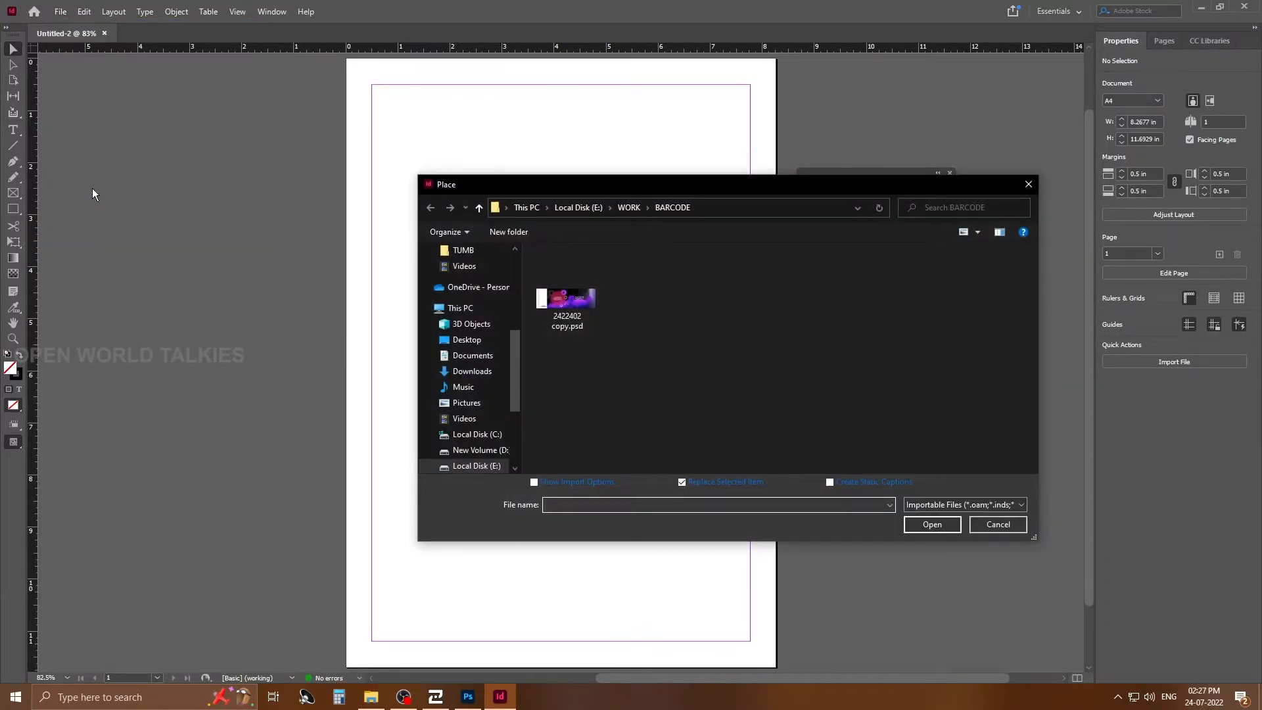
pyautogui.doubleClick(590, 305)
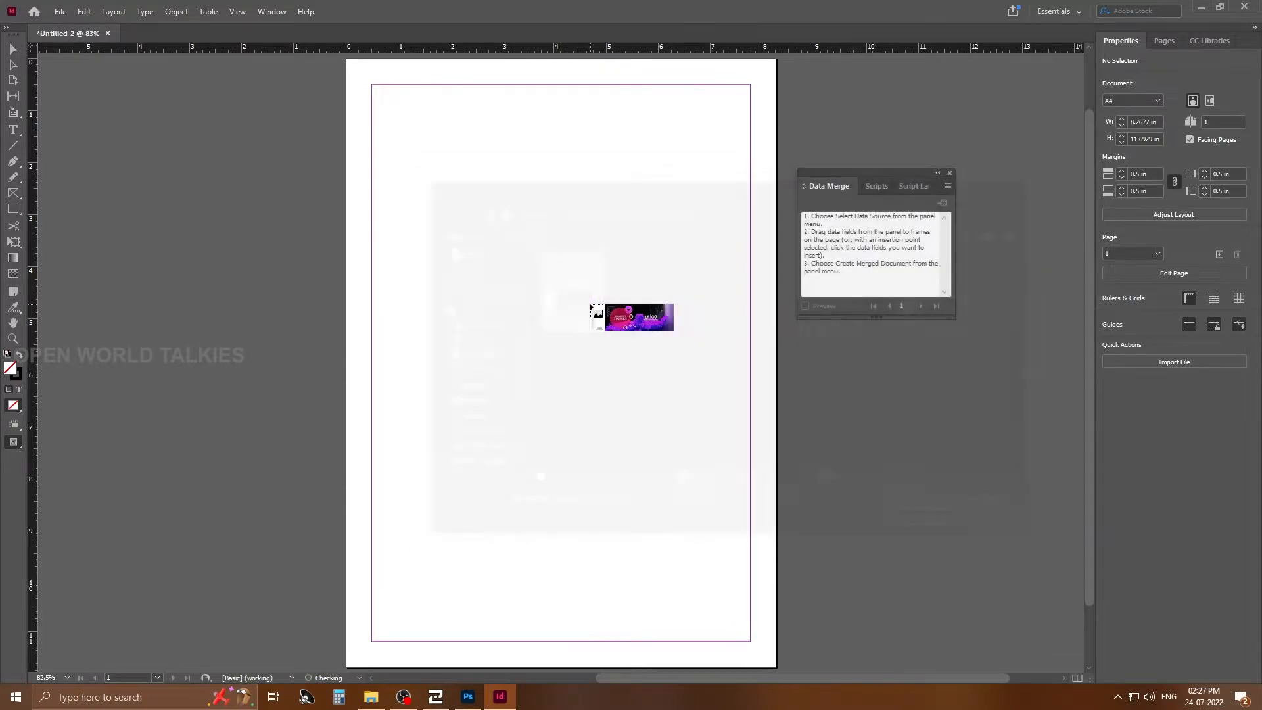
pyautogui.click(382, 92)
pyautogui.moveTo(557, 150); pyautogui.dragTo(588, 146)
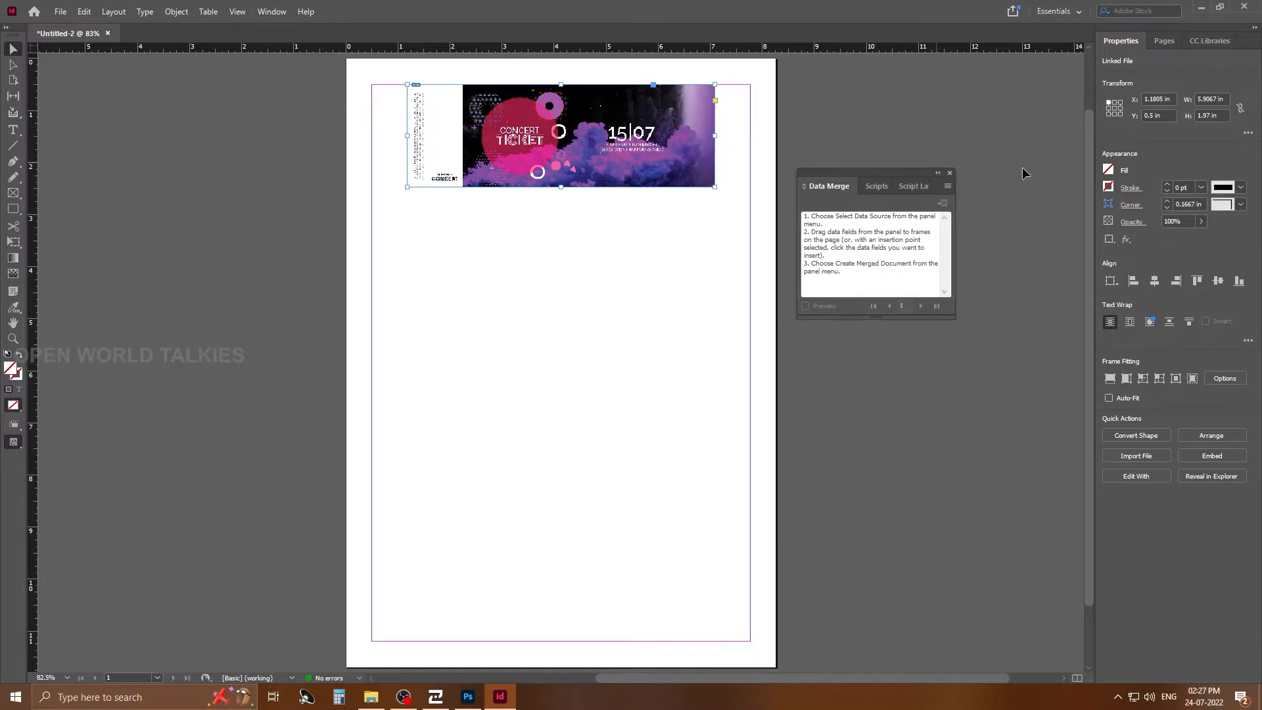
# Close the floating Data Merge panel group and display the Scripts panel
pyautogui.click(950, 172)
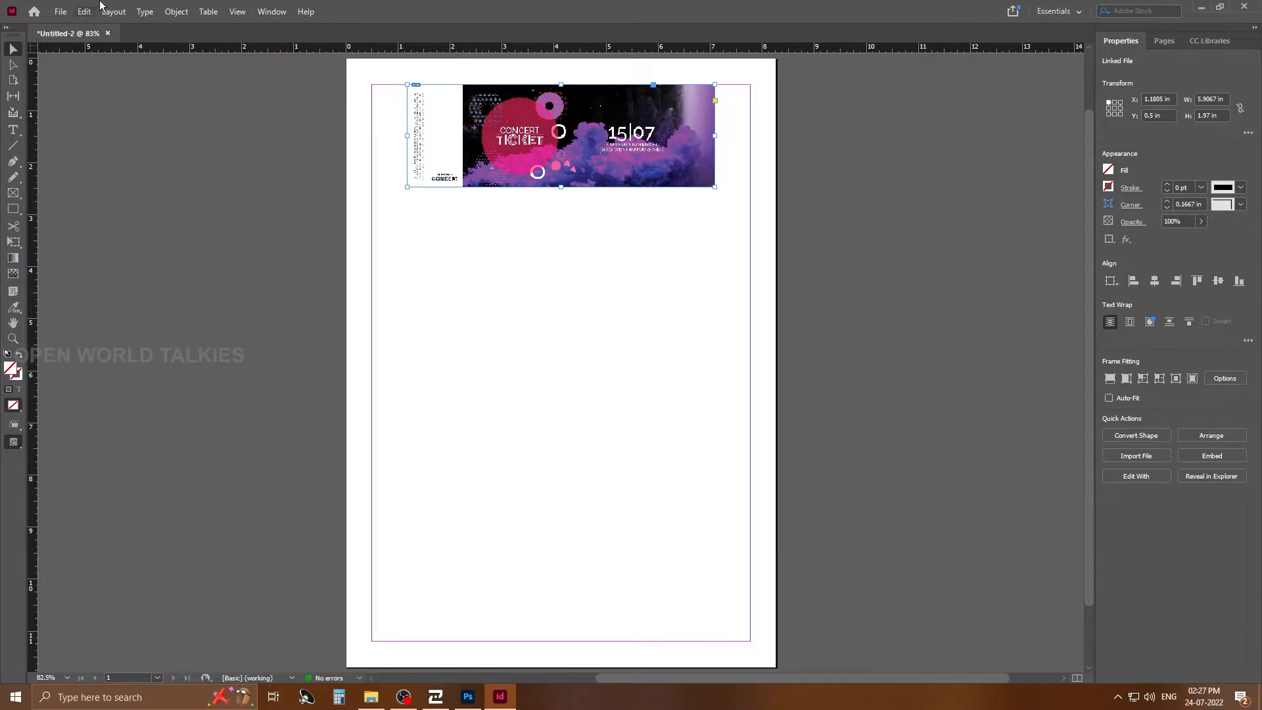
pyautogui.click(273, 12)
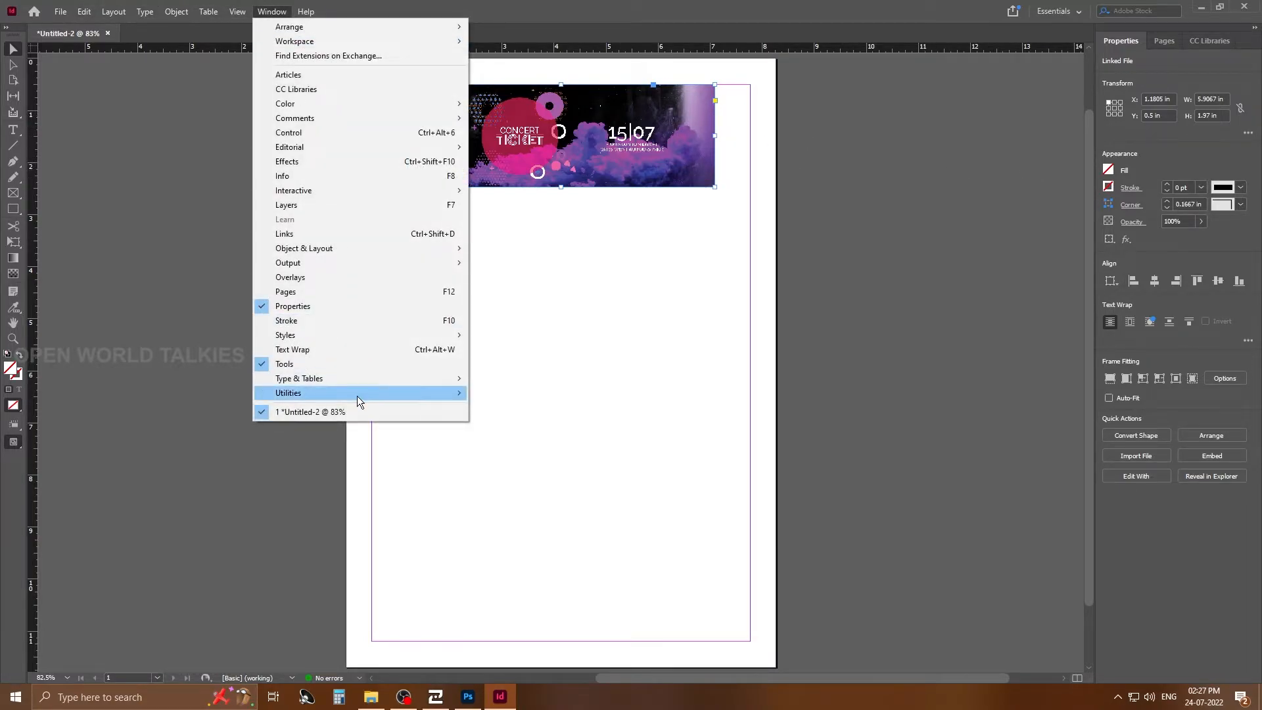
pyautogui.moveTo(357, 394)
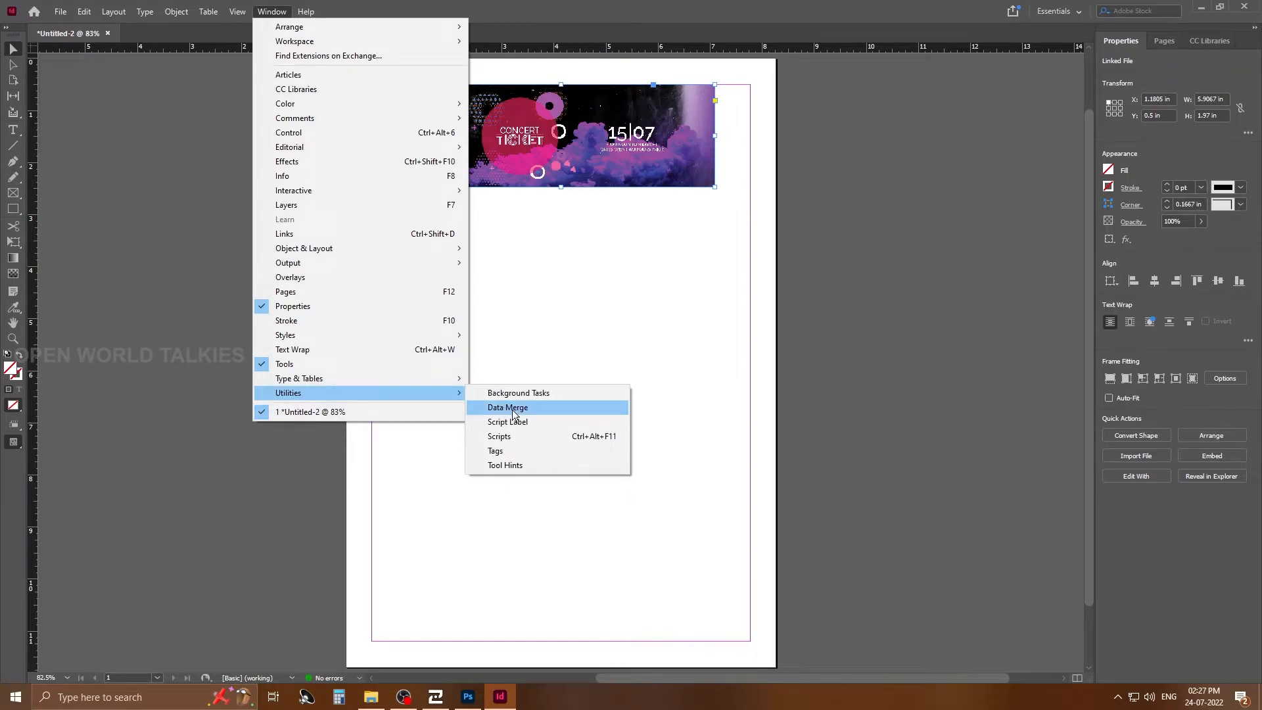
pyautogui.click(512, 432)
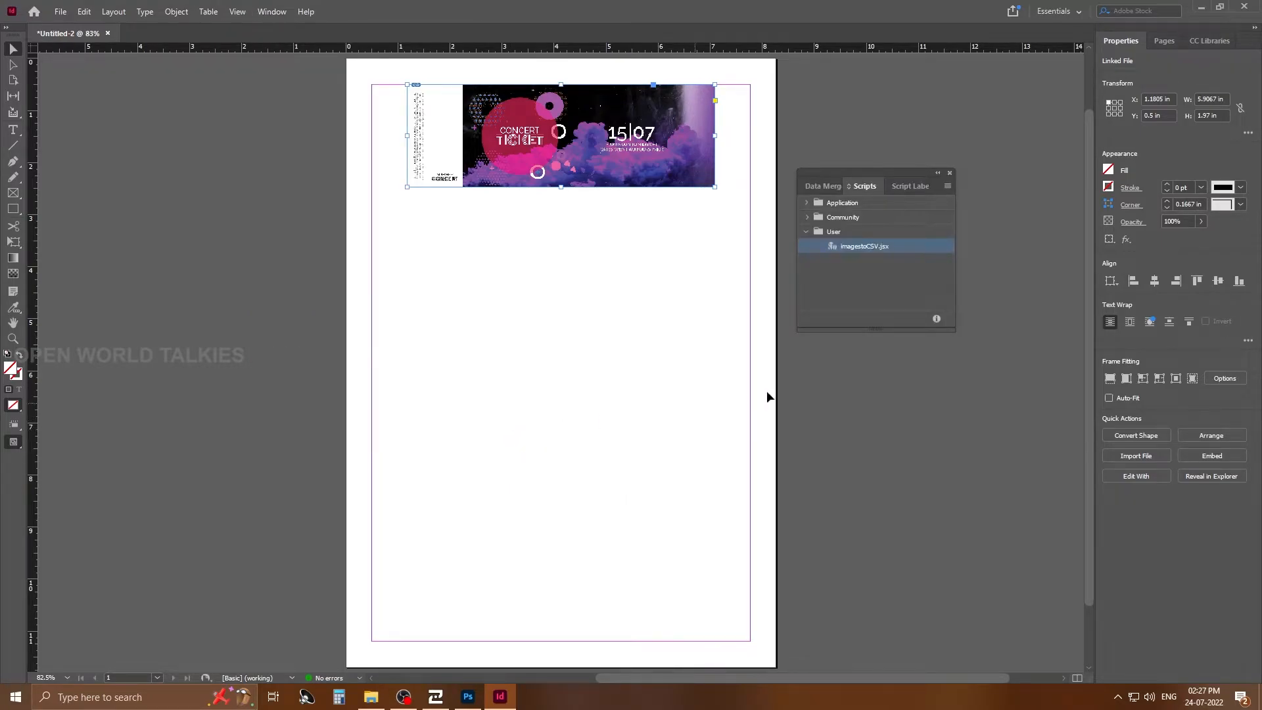
# Reveal the User scripts location in Explorer, check the script file inside the Scripts Panel folder, and close the window
pyautogui.click(861, 227)
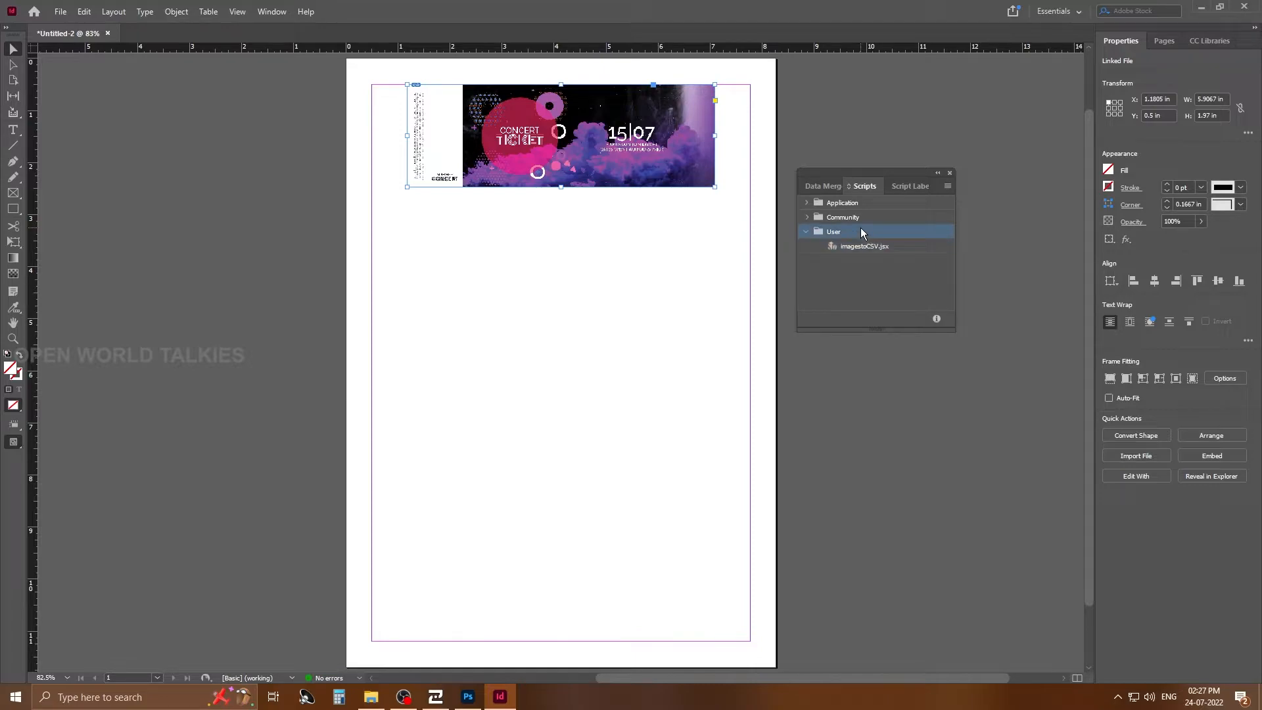
pyautogui.rightClick(861, 228)
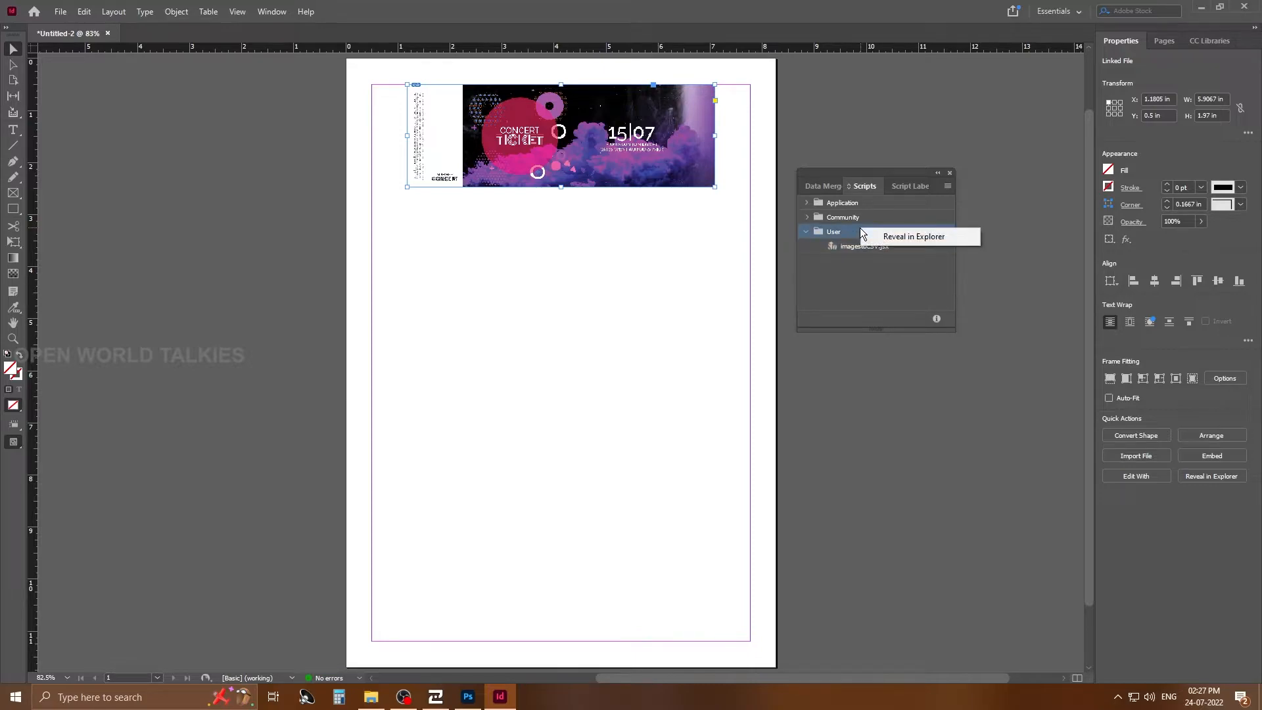
pyautogui.click(904, 240)
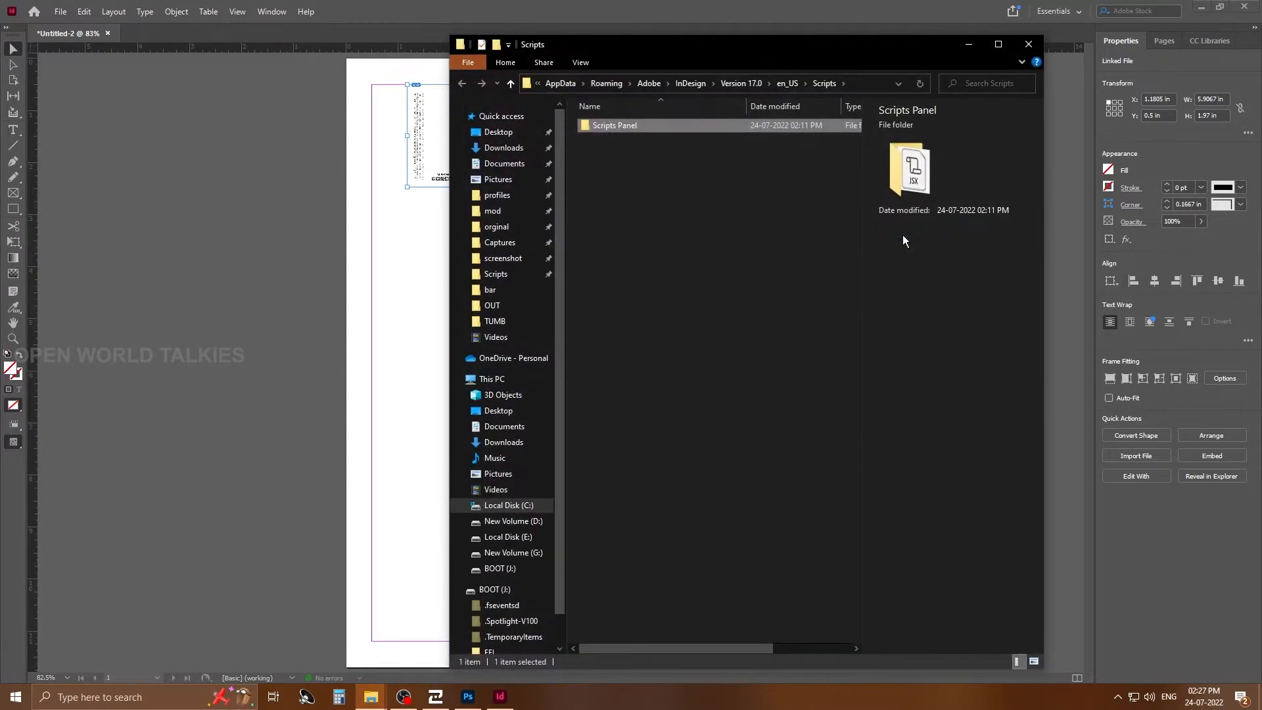
pyautogui.doubleClick(644, 124)
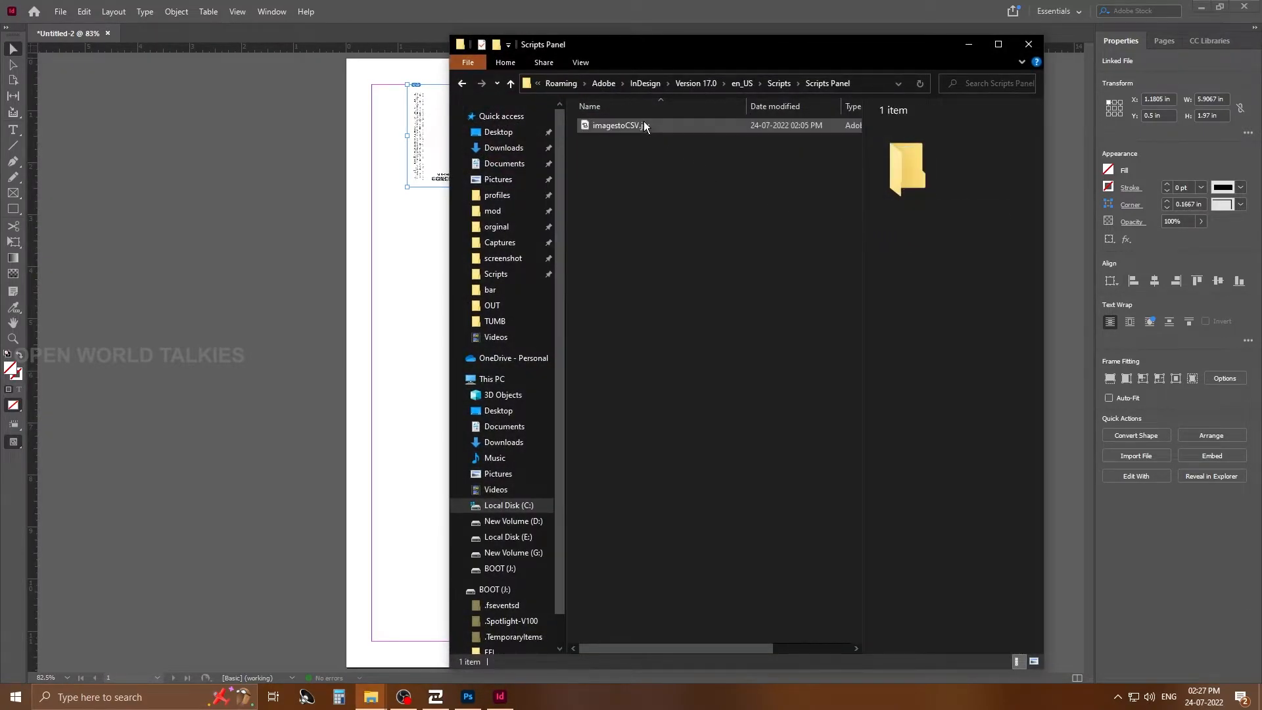
pyautogui.click(1029, 44)
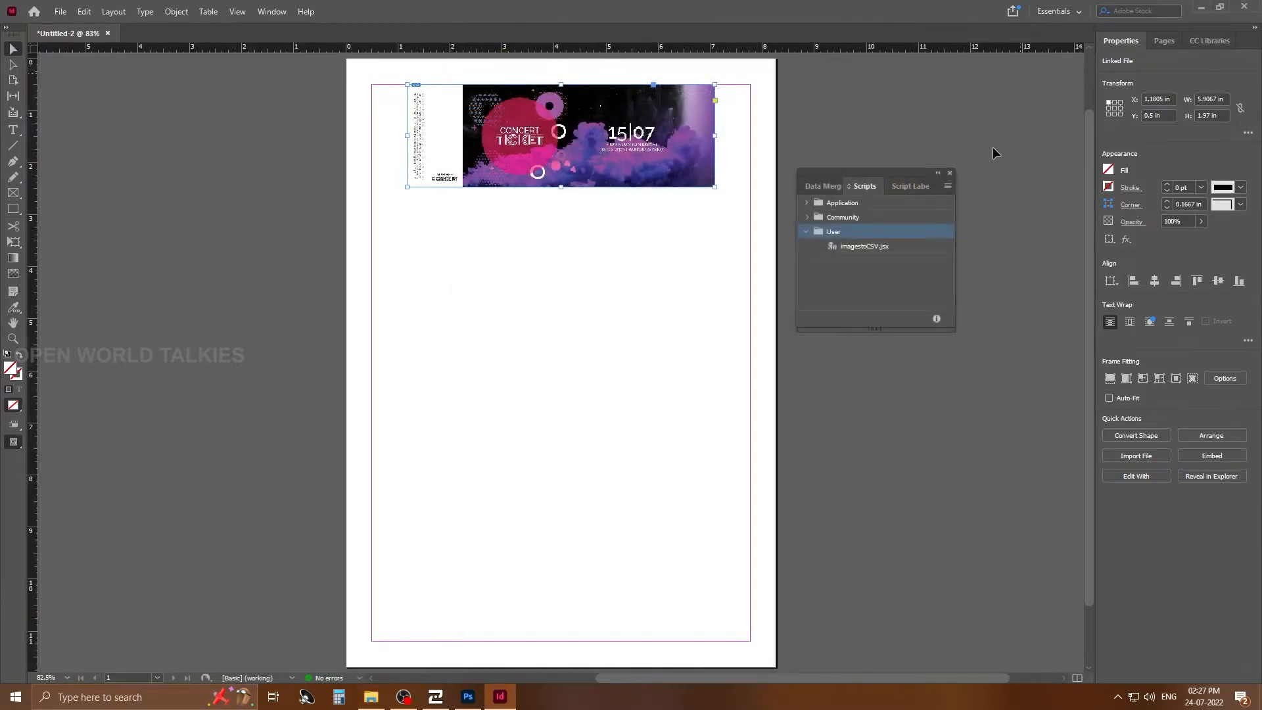
# Run the imagestoCSV.jsx script on the BARCODE folder in the user's home folder to generate its CSV file
pyautogui.doubleClick(868, 245)
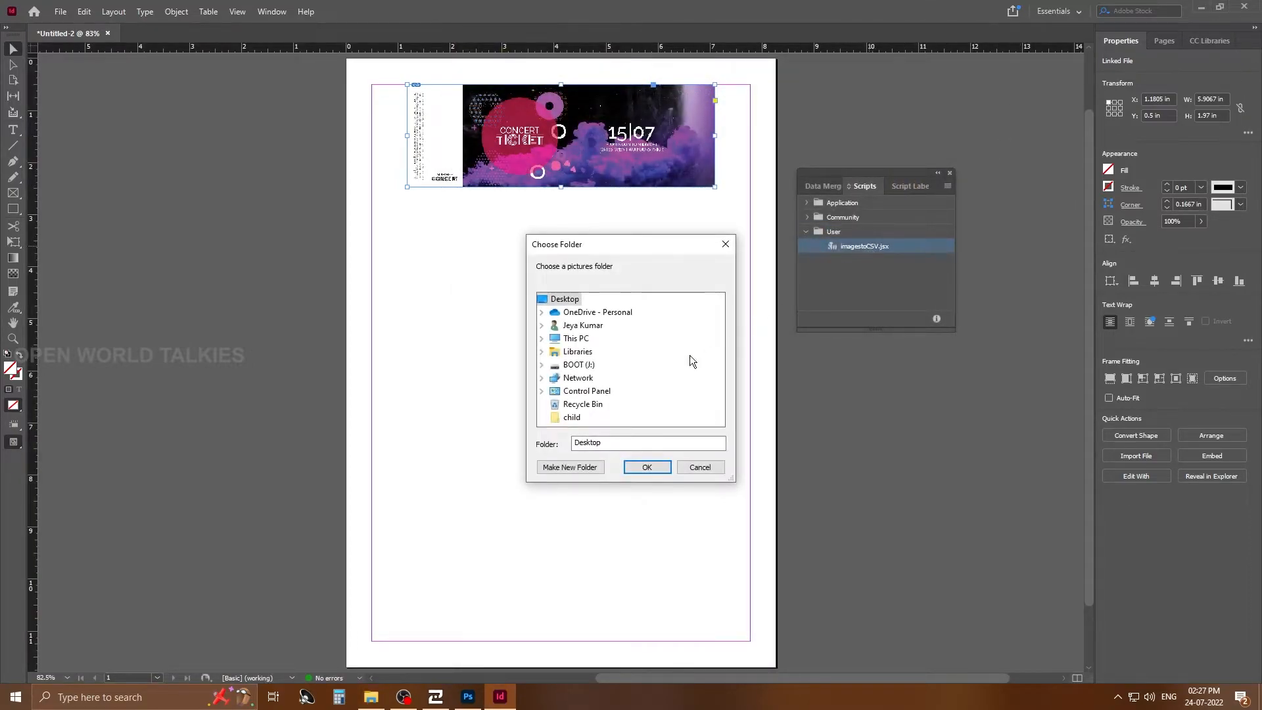
pyautogui.doubleClick(571, 325)
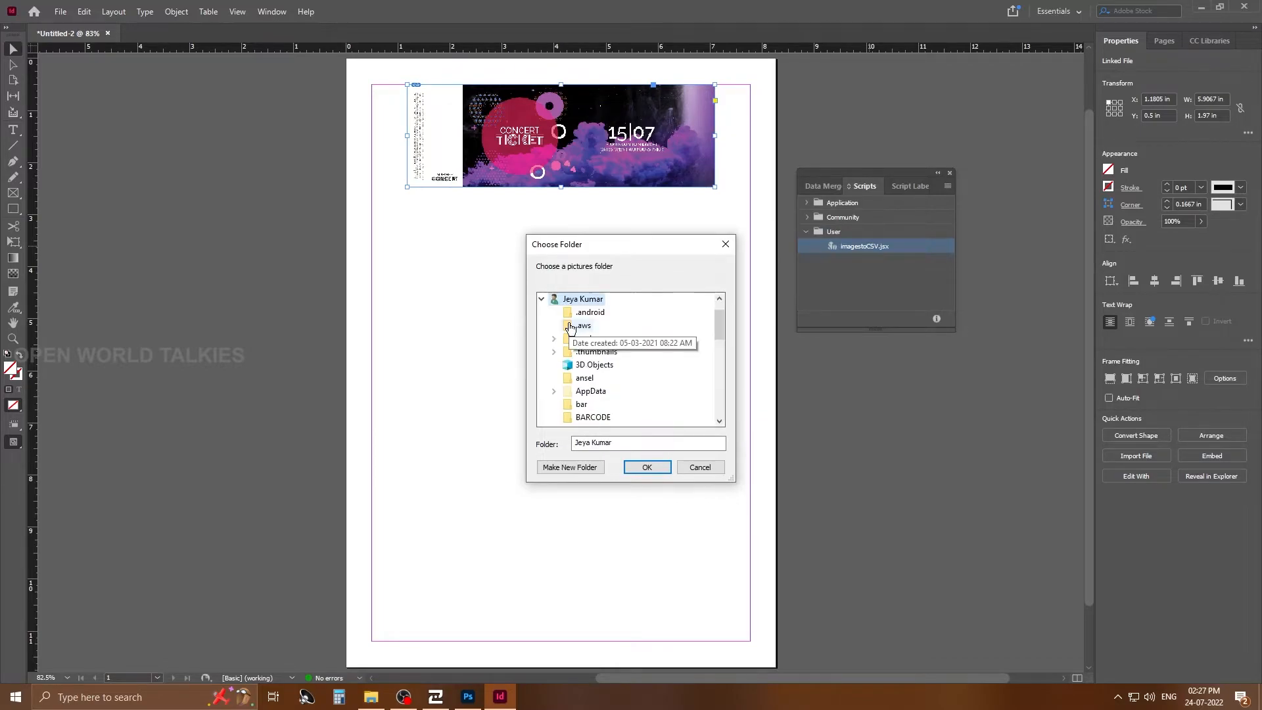
pyautogui.click(601, 418)
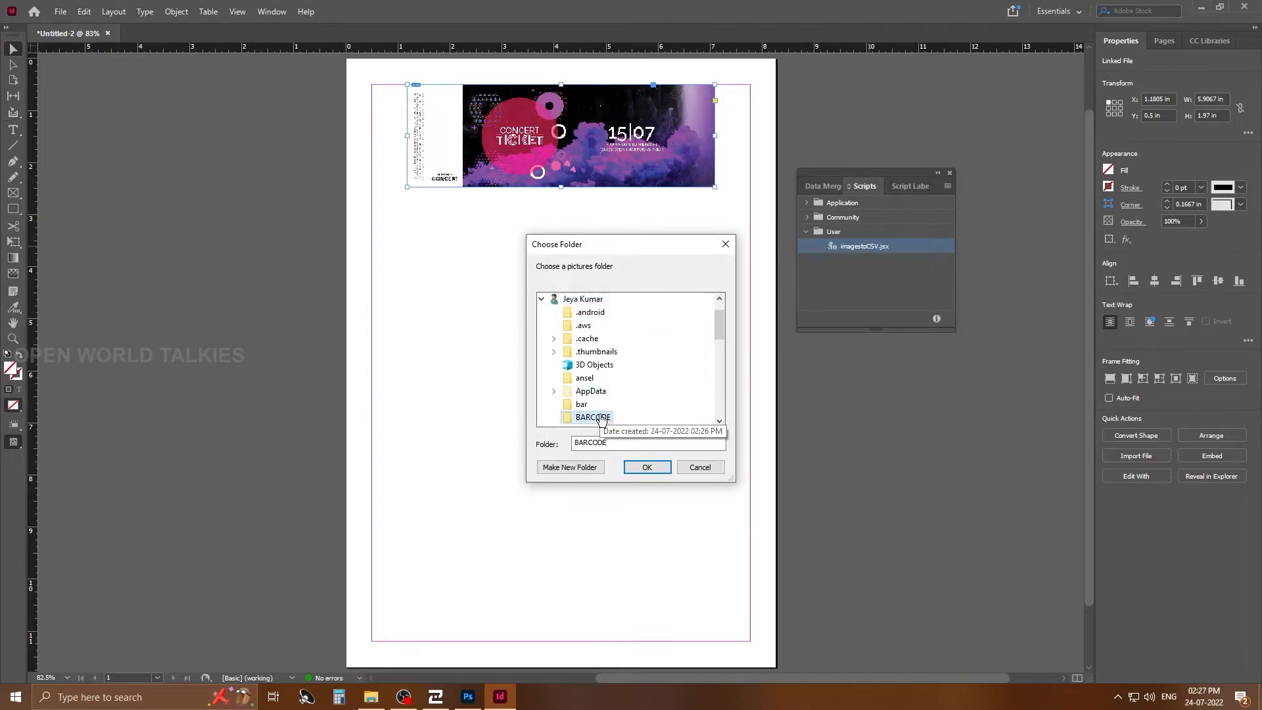
pyautogui.click(642, 466)
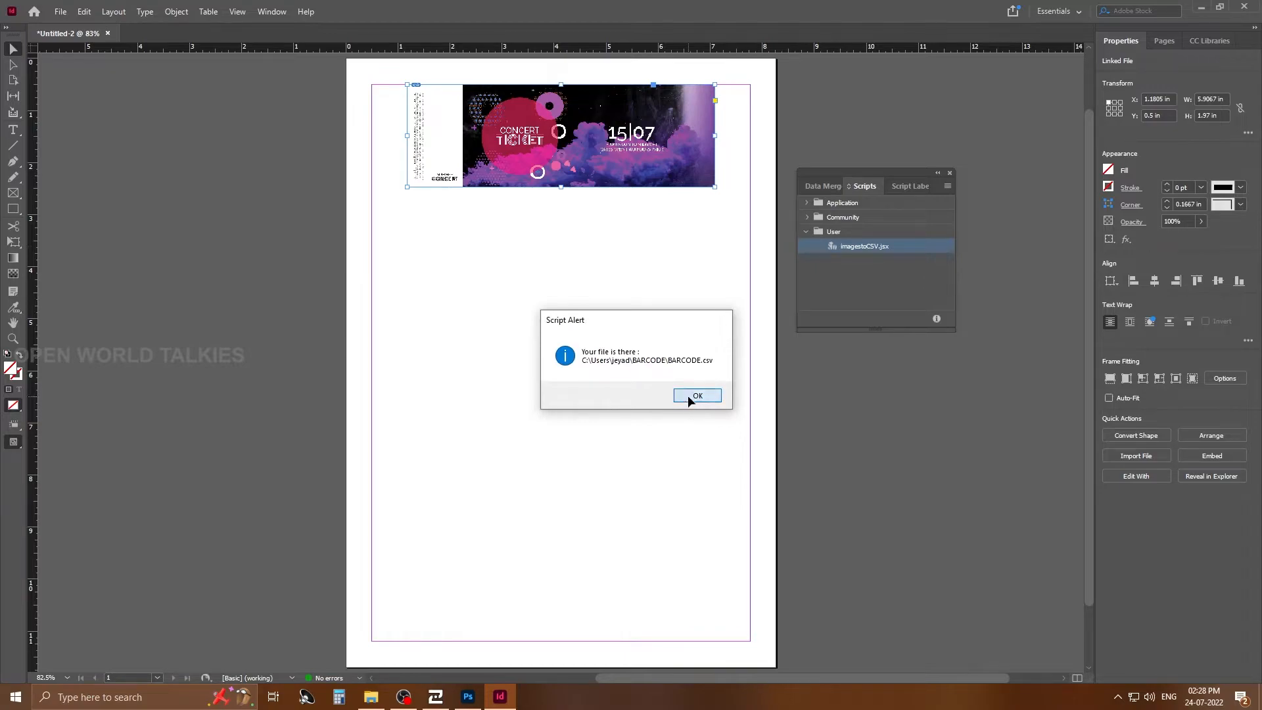
pyautogui.click(695, 396)
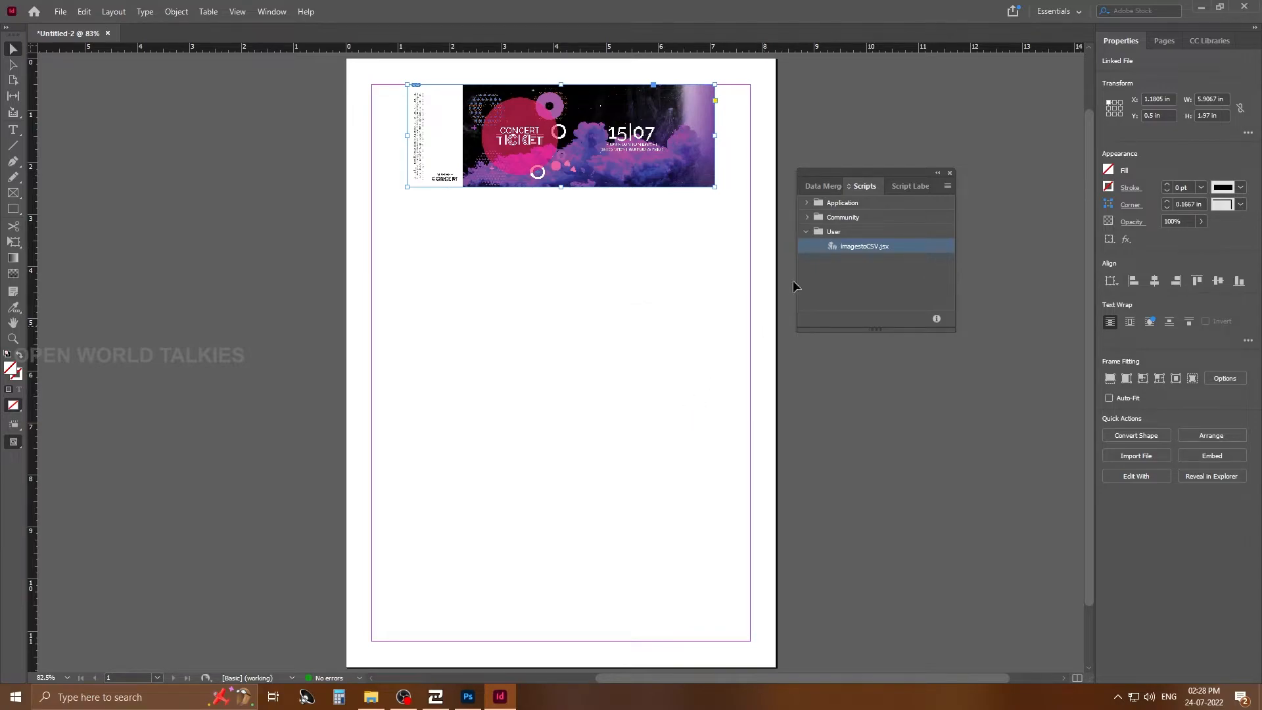
# Load BARCODE.csv from the BARCODE folder as the data merge source
pyautogui.click(820, 186)
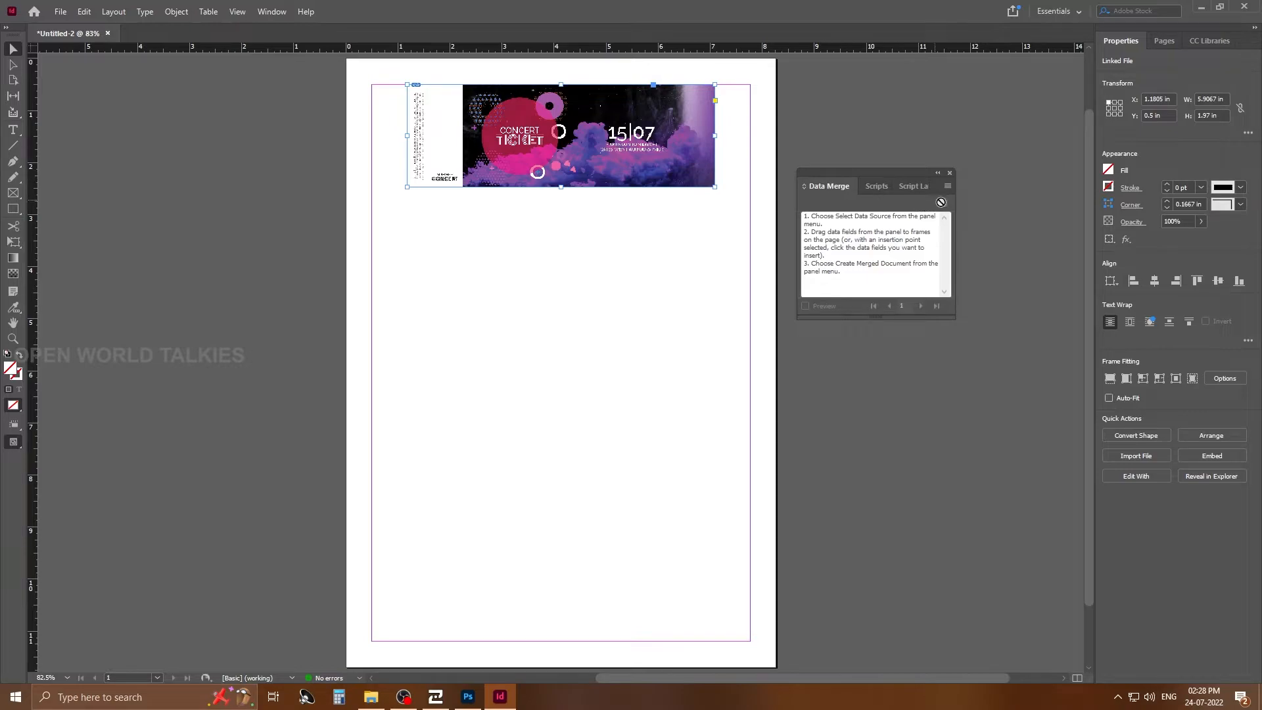
pyautogui.click(948, 187)
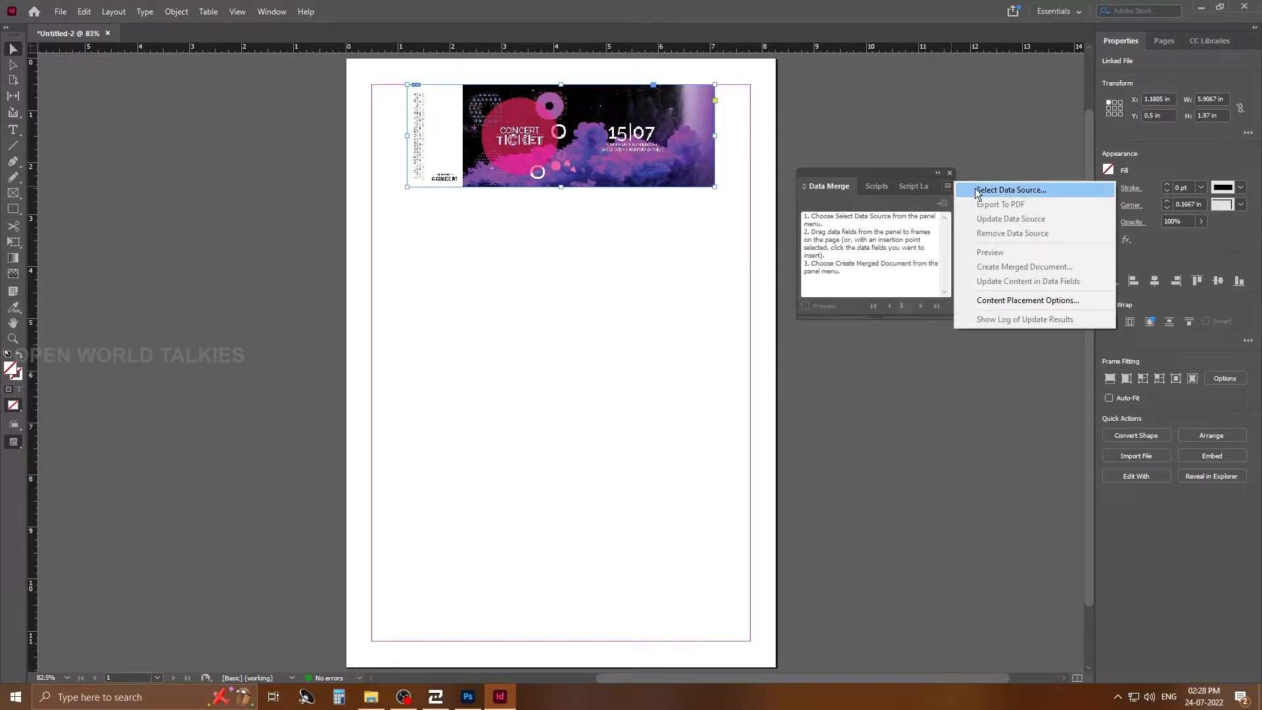
pyautogui.click(977, 190)
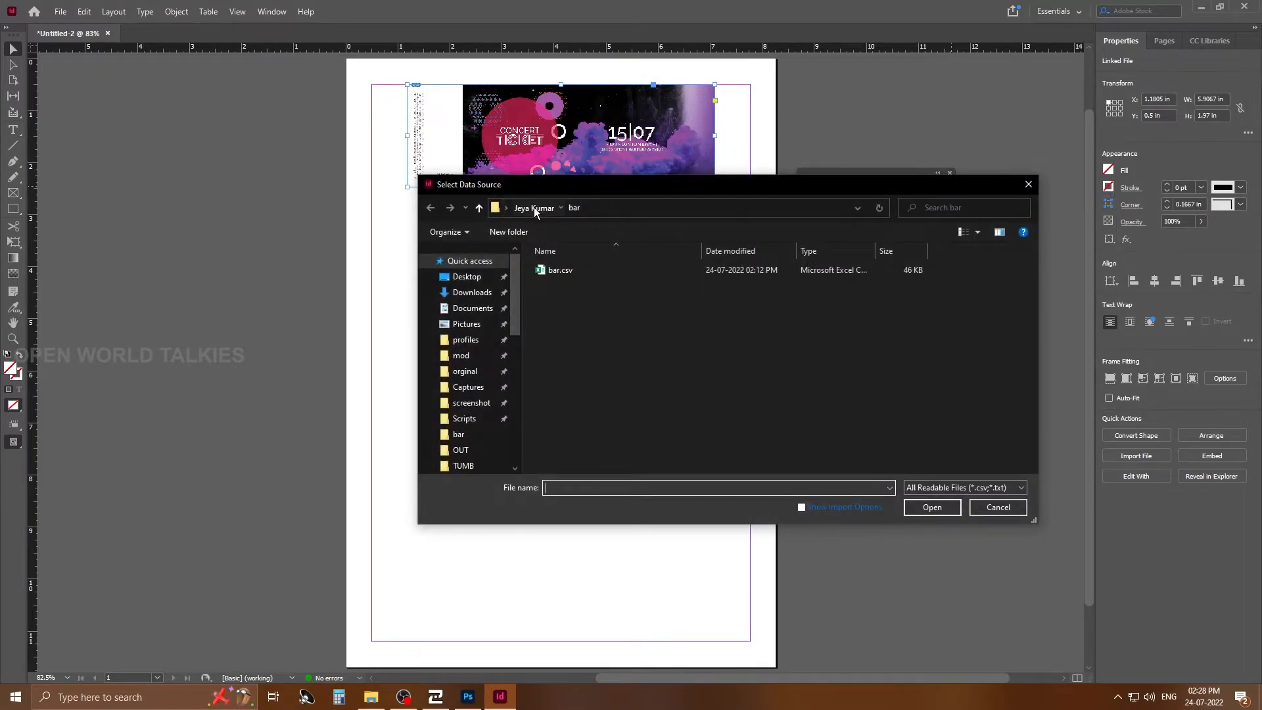
pyautogui.click(533, 207)
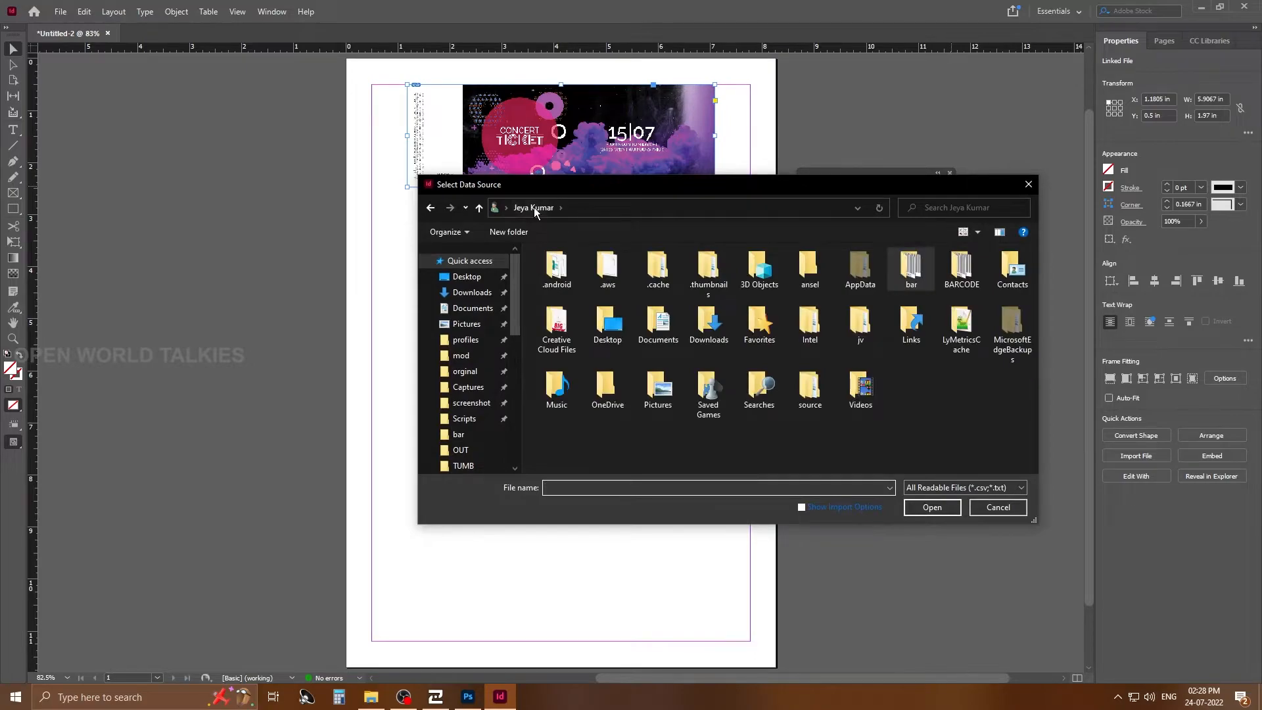
pyautogui.doubleClick(943, 279)
pyautogui.doubleClick(619, 277)
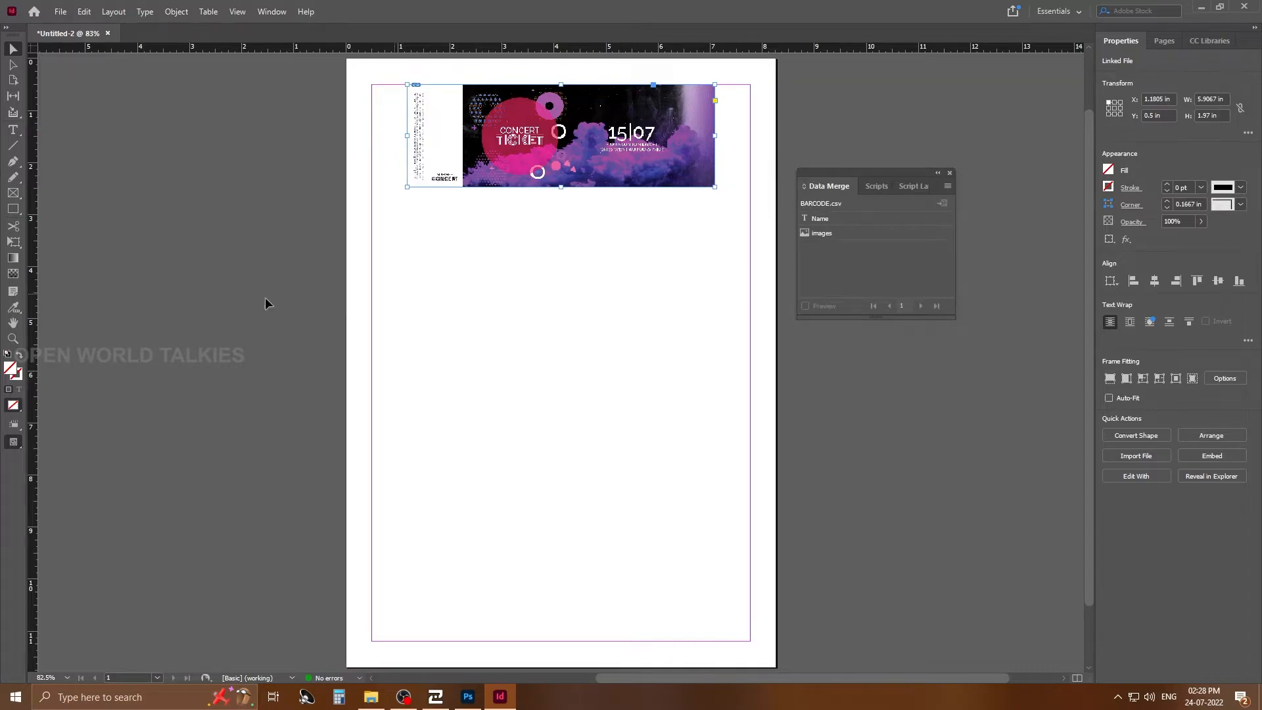
# Draw an empty frame about 3.38 × 1.14 in below the ticket, assign the images field to it, and preview the merge data
pyautogui.click(12, 196)
pyautogui.moveTo(434, 218); pyautogui.dragTo(611, 278)
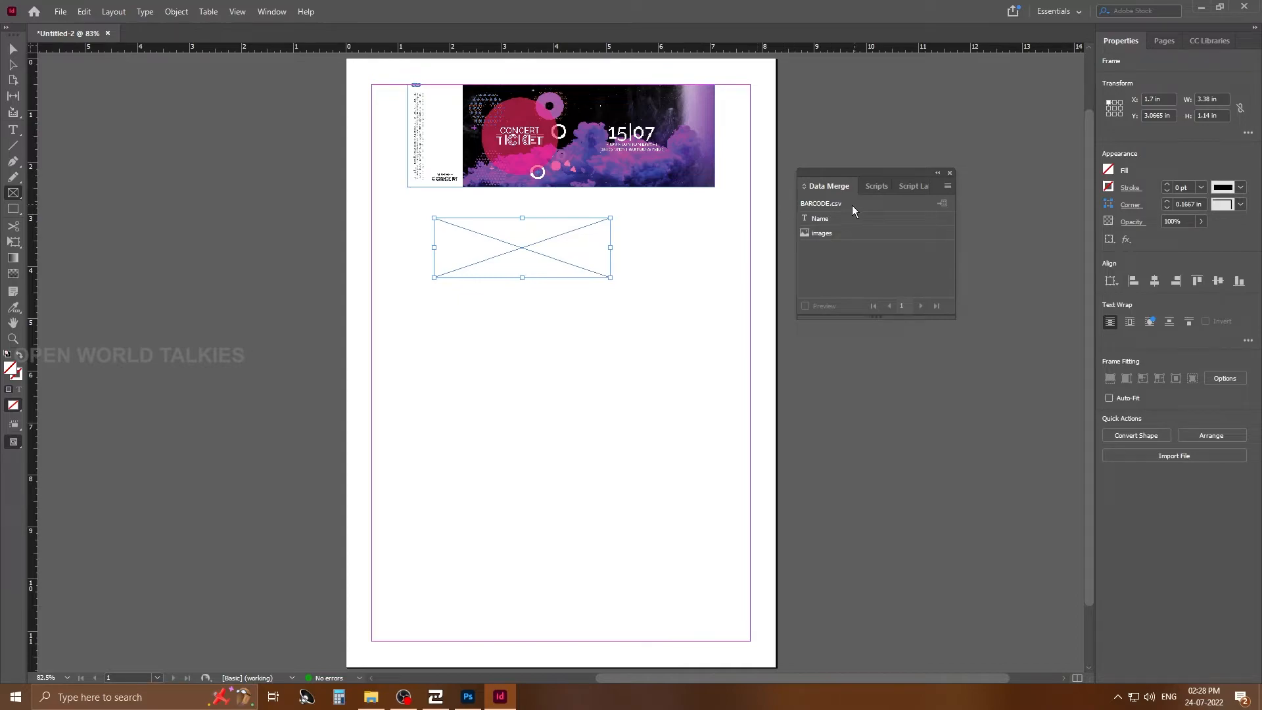
pyautogui.click(836, 234)
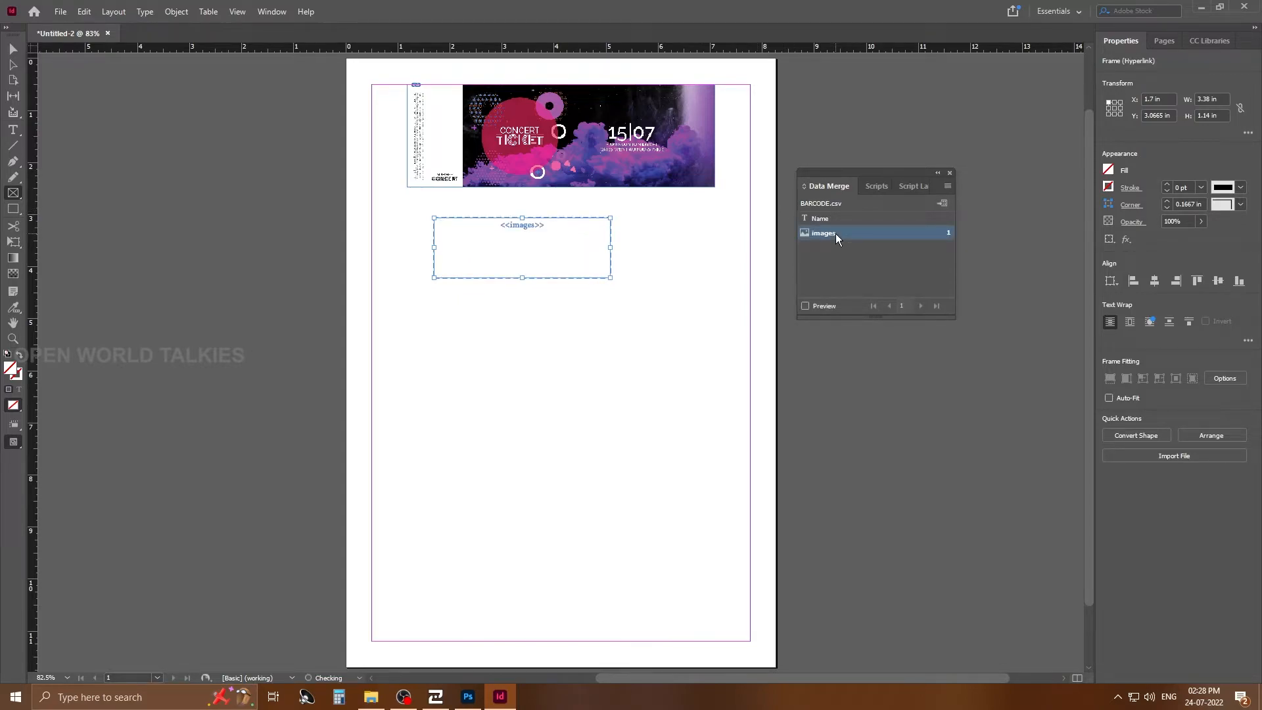
pyautogui.click(818, 306)
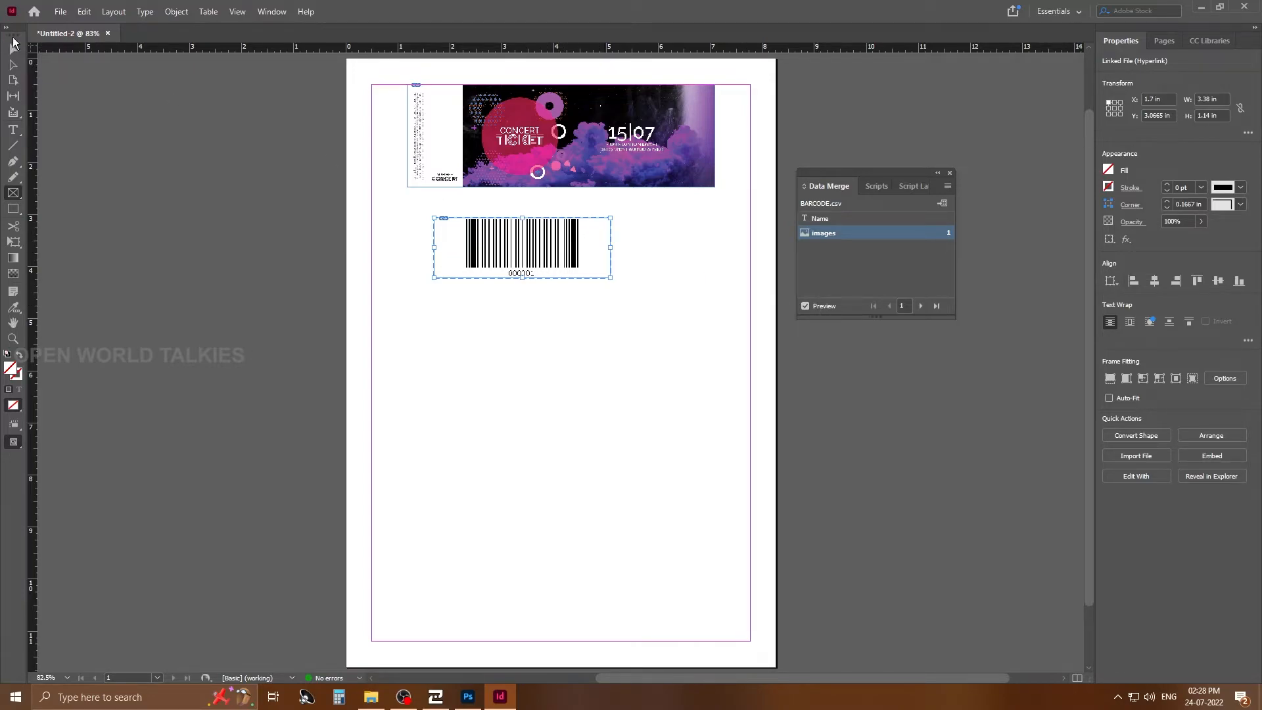
# Rotate the barcode frame 90° counterclockwise
pyautogui.rightClick(532, 247)
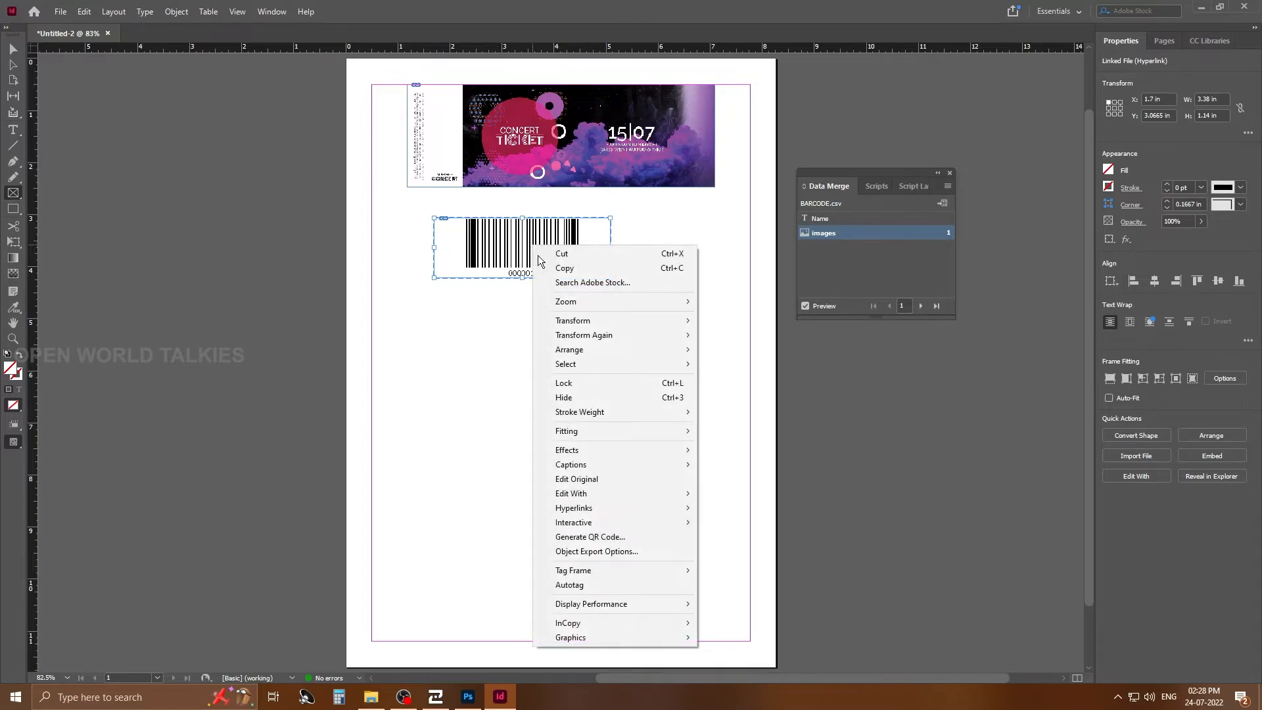
pyautogui.moveTo(680, 322)
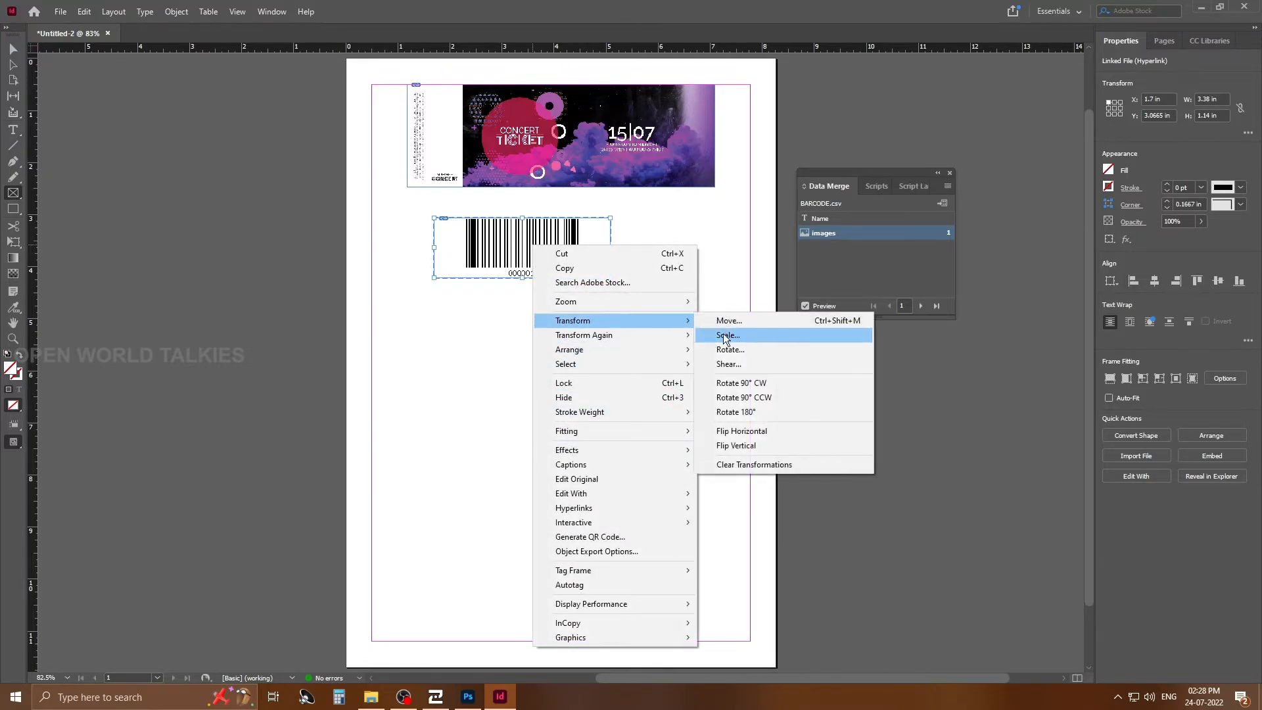
pyautogui.click(785, 398)
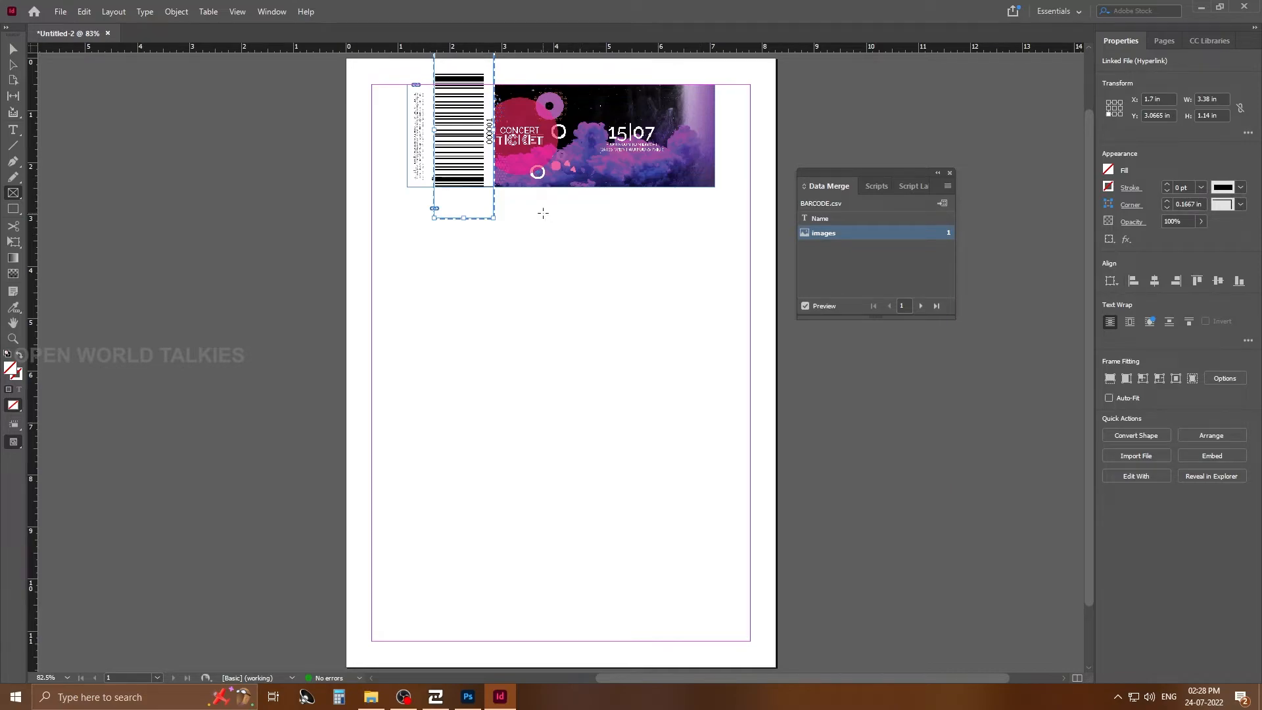
# Move and resize the rotated barcode frame to fit the white stub between the small vertical text and the dark artwork
pyautogui.press('v')
pyautogui.moveTo(435, 81); pyautogui.dragTo(458, 156)
pyautogui.click(452, 156)
pyautogui.moveTo(458, 211)
pyautogui.mouseDown()
pyautogui.moveTo(459, 182)
pyautogui.moveTo(466, 201)
pyautogui.mouseUp()
pyautogui.click(458, 143)
pyautogui.moveTo(466, 136); pyautogui.dragTo(462, 136)
pyautogui.click(489, 220)
pyautogui.click(511, 300)
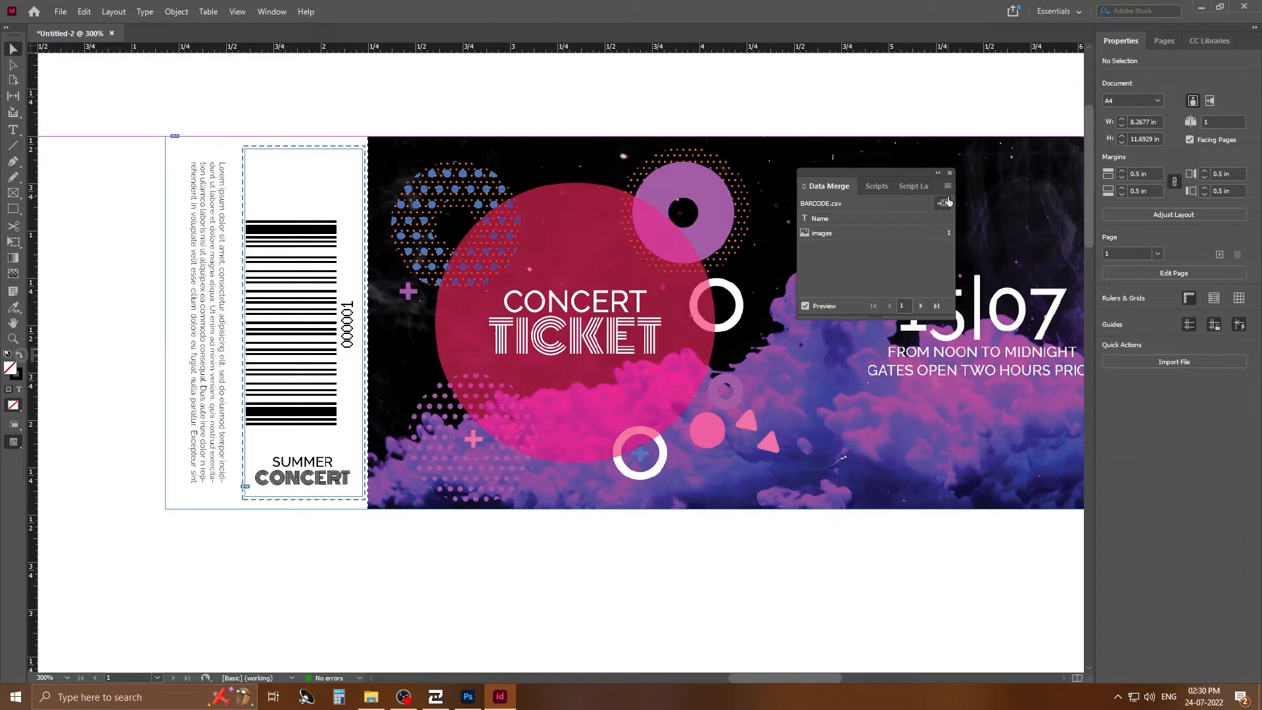
# Create the merged document from all records with multiple records per page, arranged rows first with 0 in spacing
pyautogui.click(943, 203)
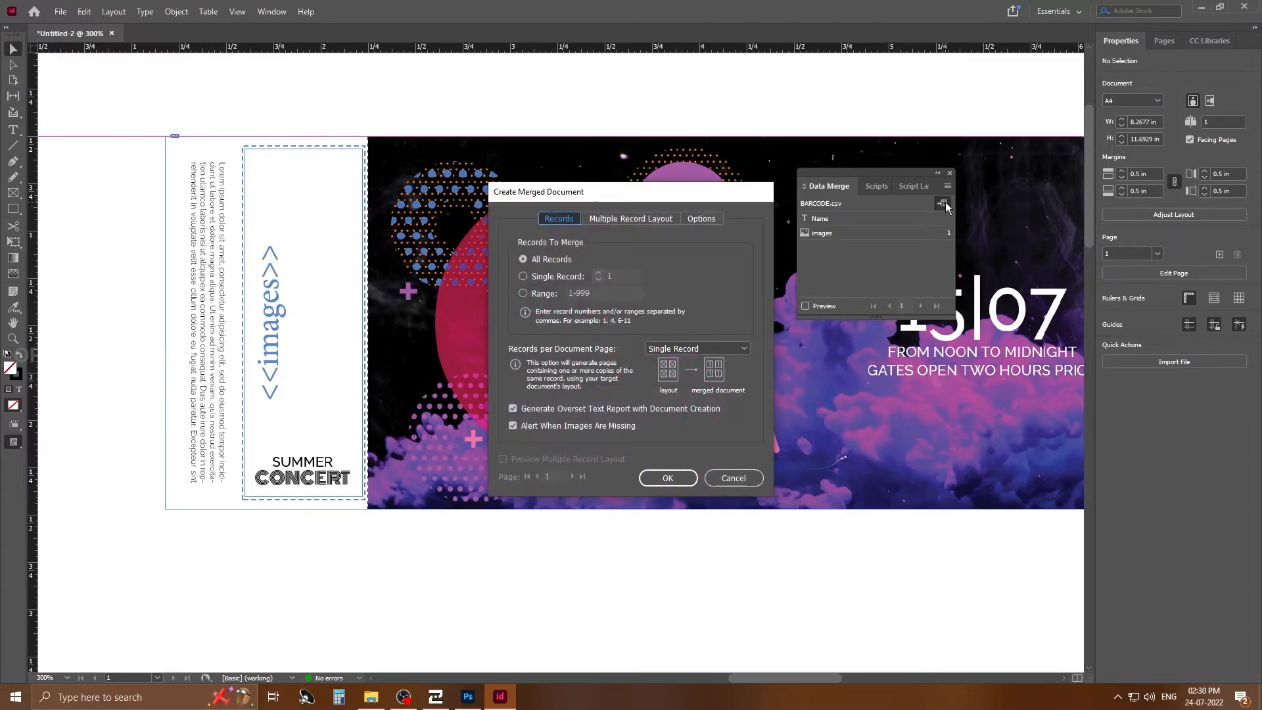
pyautogui.click(693, 348)
pyautogui.click(693, 376)
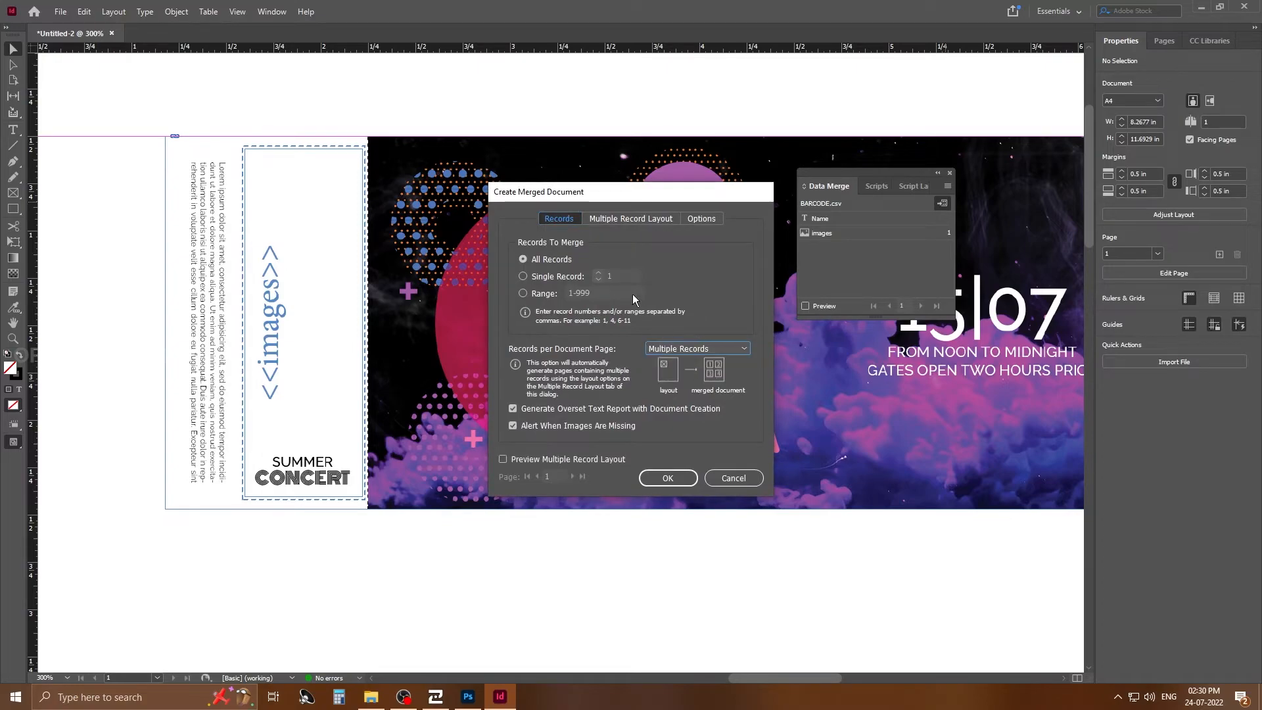
pyautogui.click(615, 220)
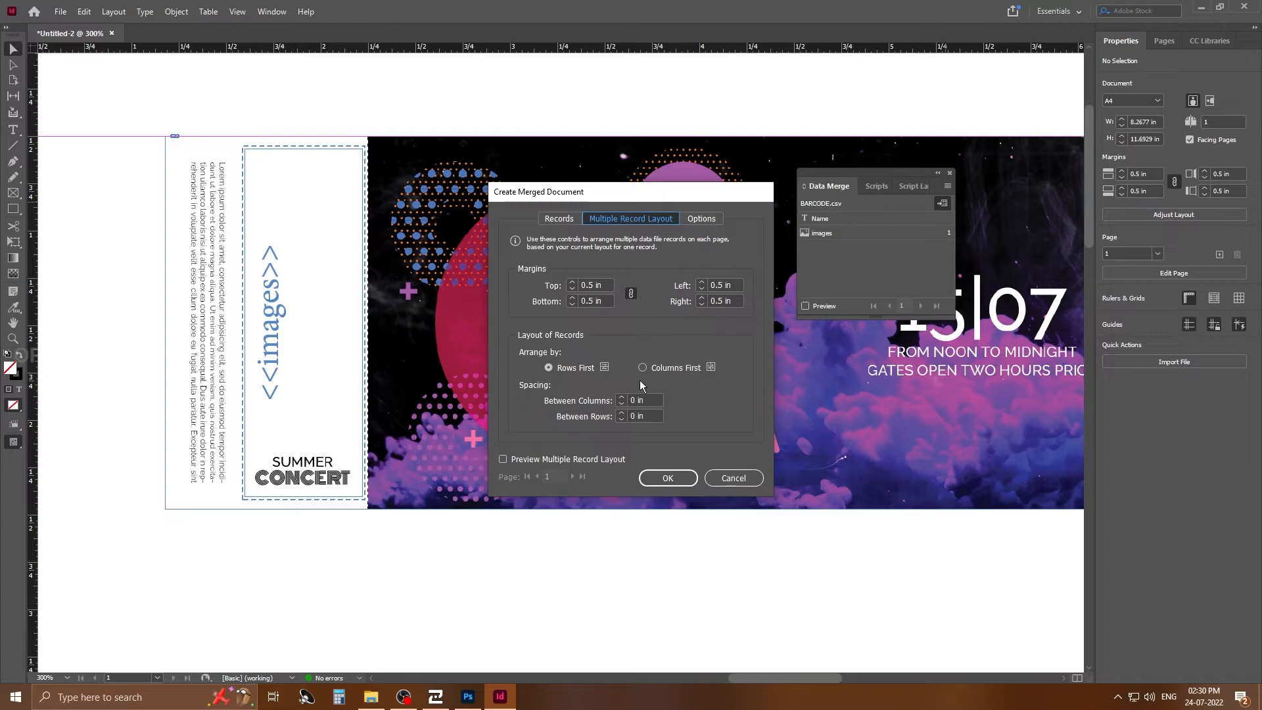
pyautogui.click(666, 481)
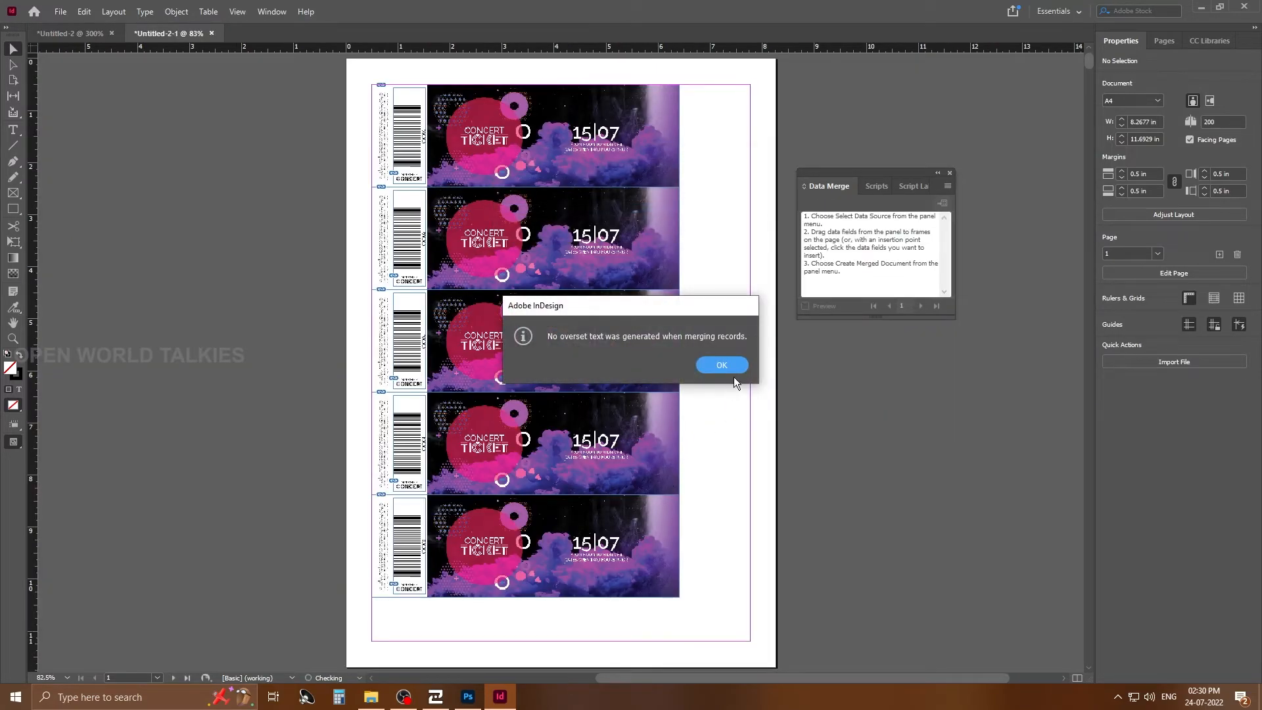
pyautogui.click(722, 366)
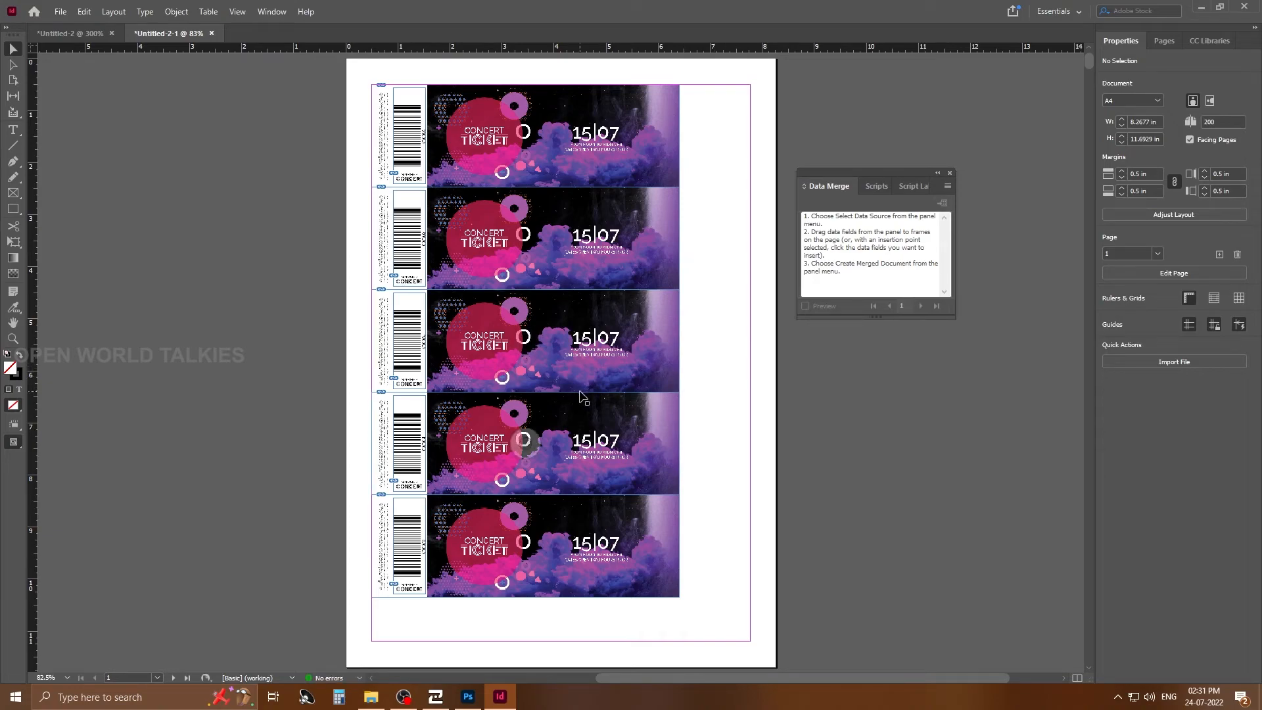
# Switch the merged document's display performance to High Quality Display
pyautogui.hotkey('ctrl', '2')
pyautogui.rightClick(642, 338)
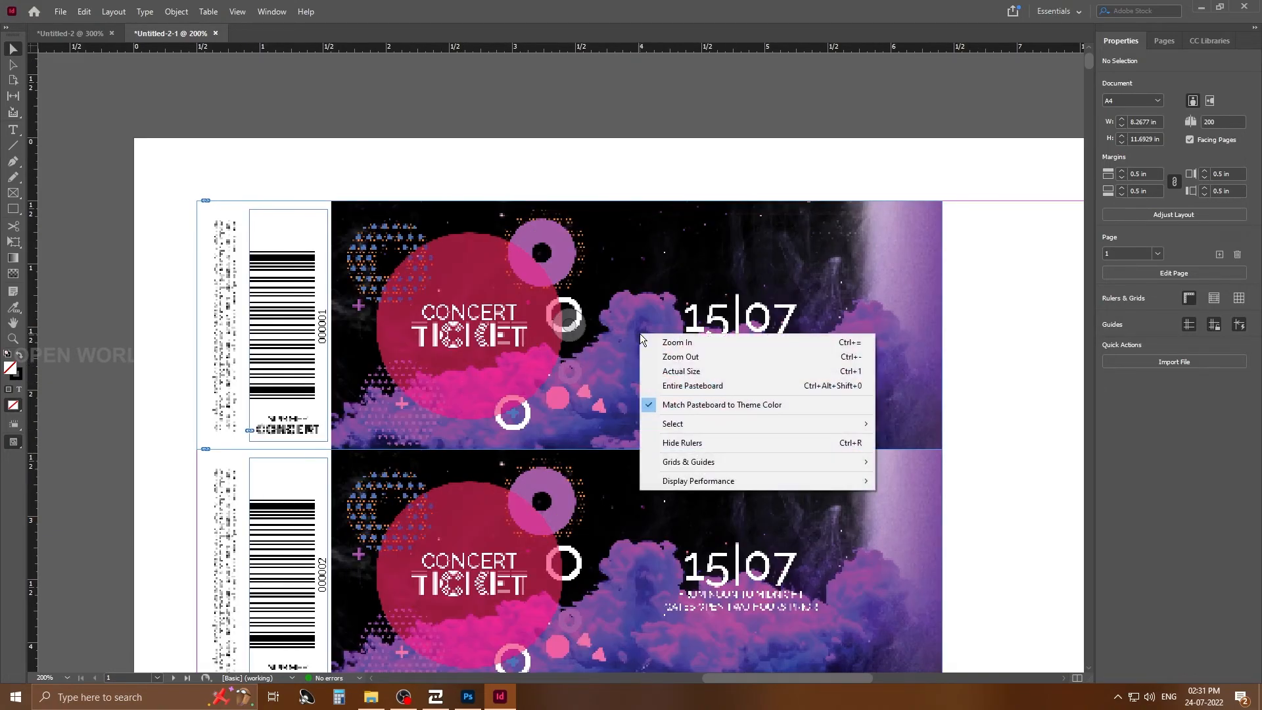
pyautogui.moveTo(763, 482)
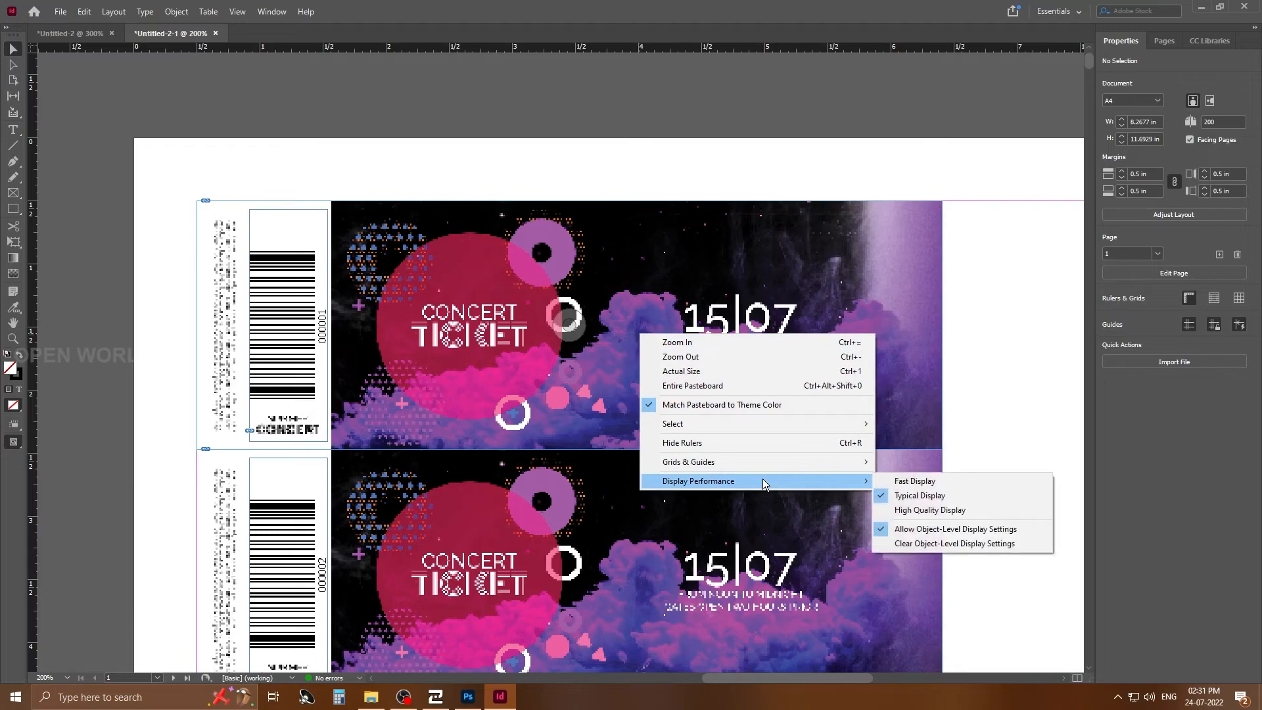
pyautogui.click(940, 511)
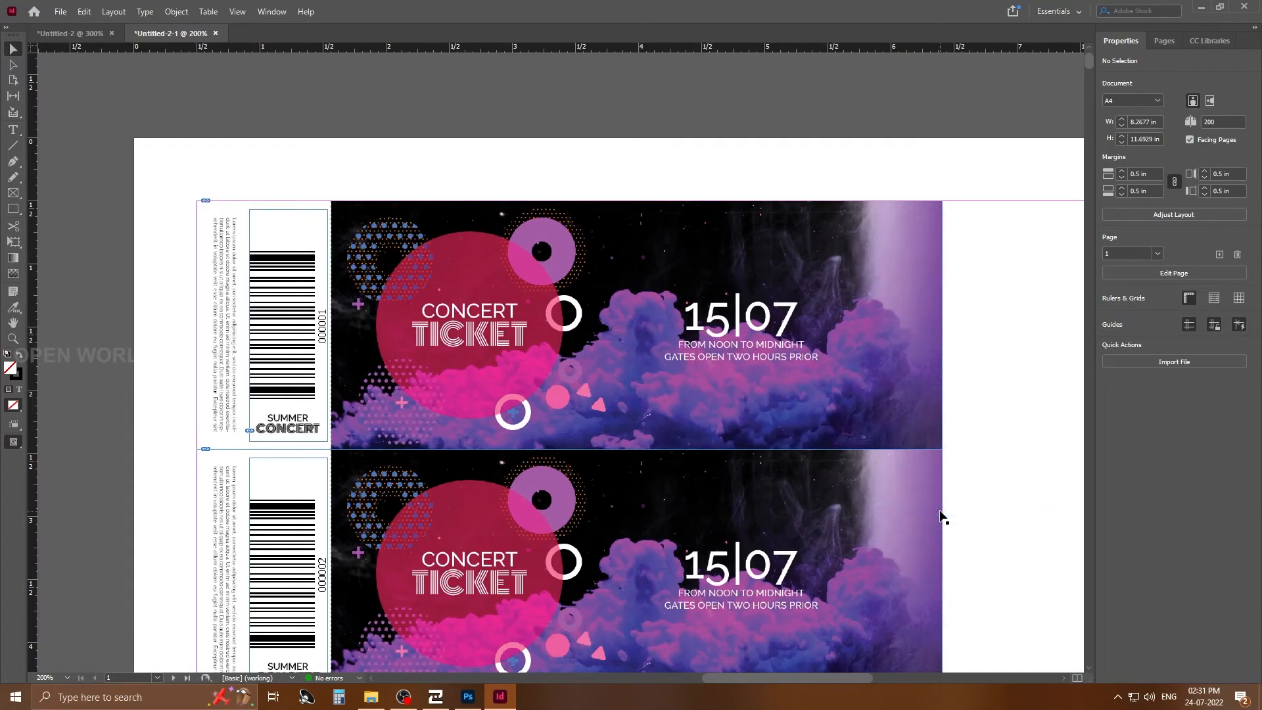
# Look through the first merged pages to check the barcode numbering and image on each ticket
pyautogui.scroll(-5, 719, 385)
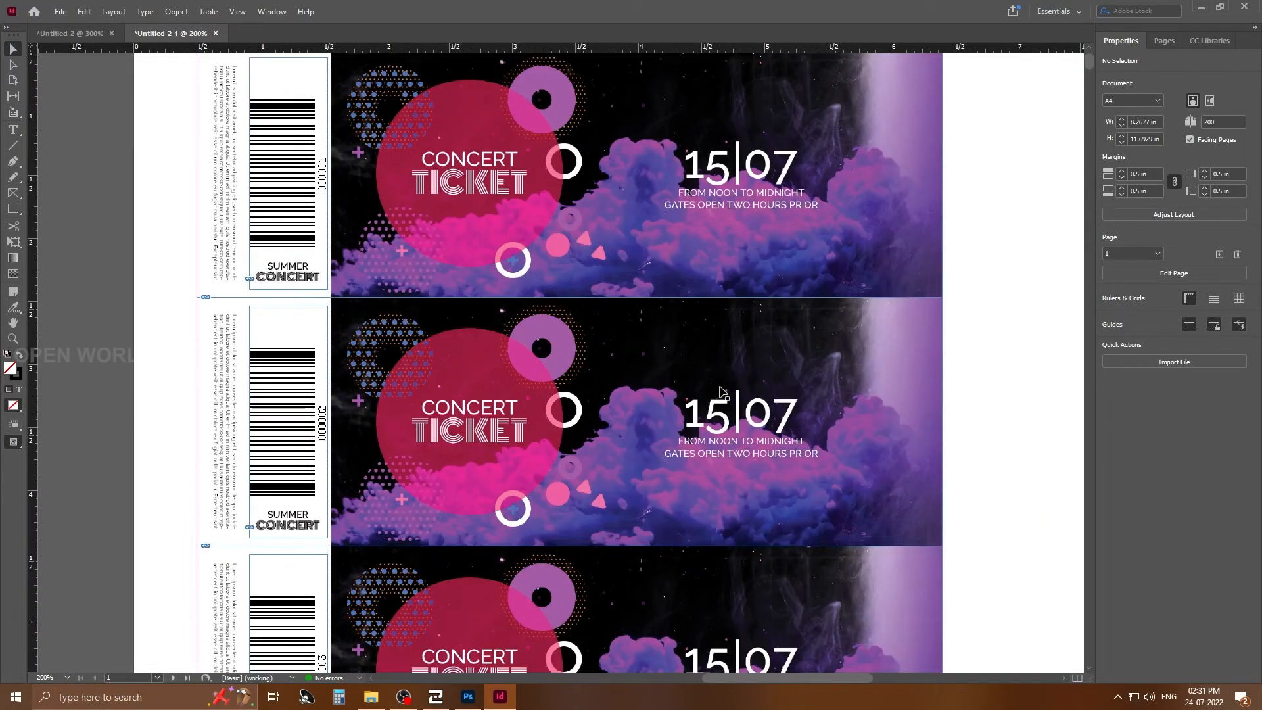
pyautogui.scroll(-10, 719, 387)
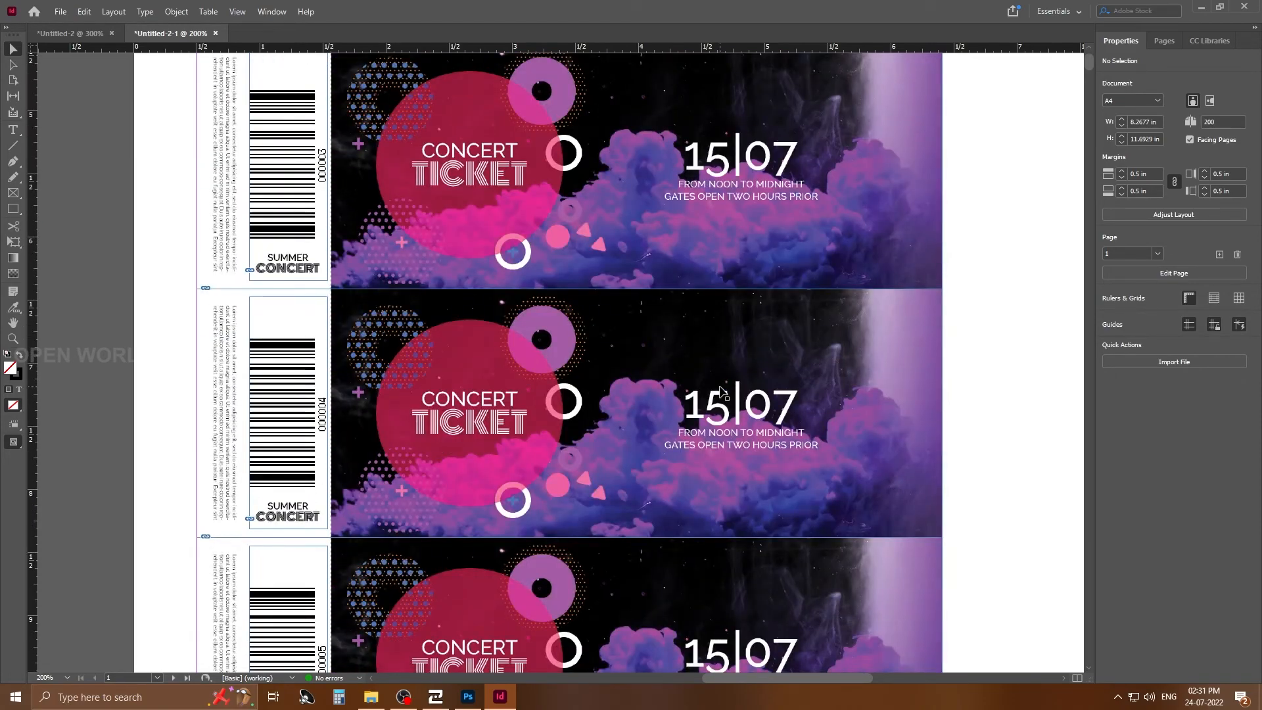
pyautogui.scroll(-10, 720, 393)
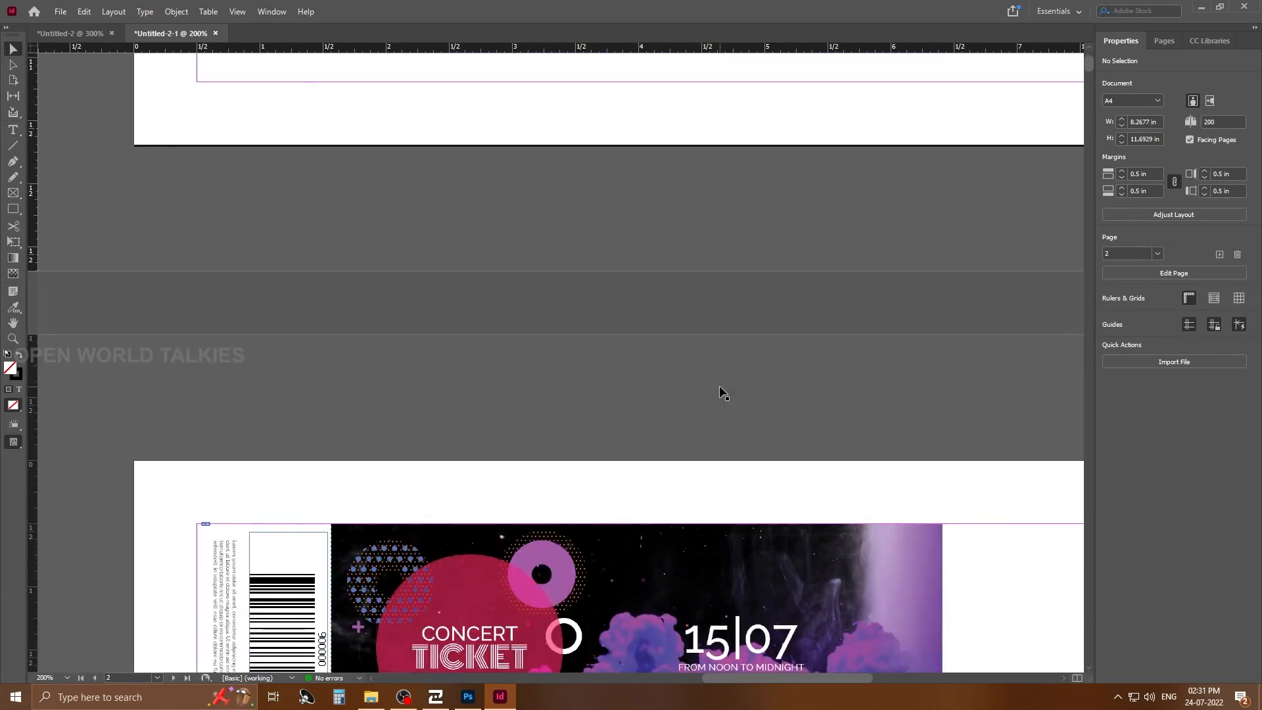
pyautogui.scroll(-9, 721, 391)
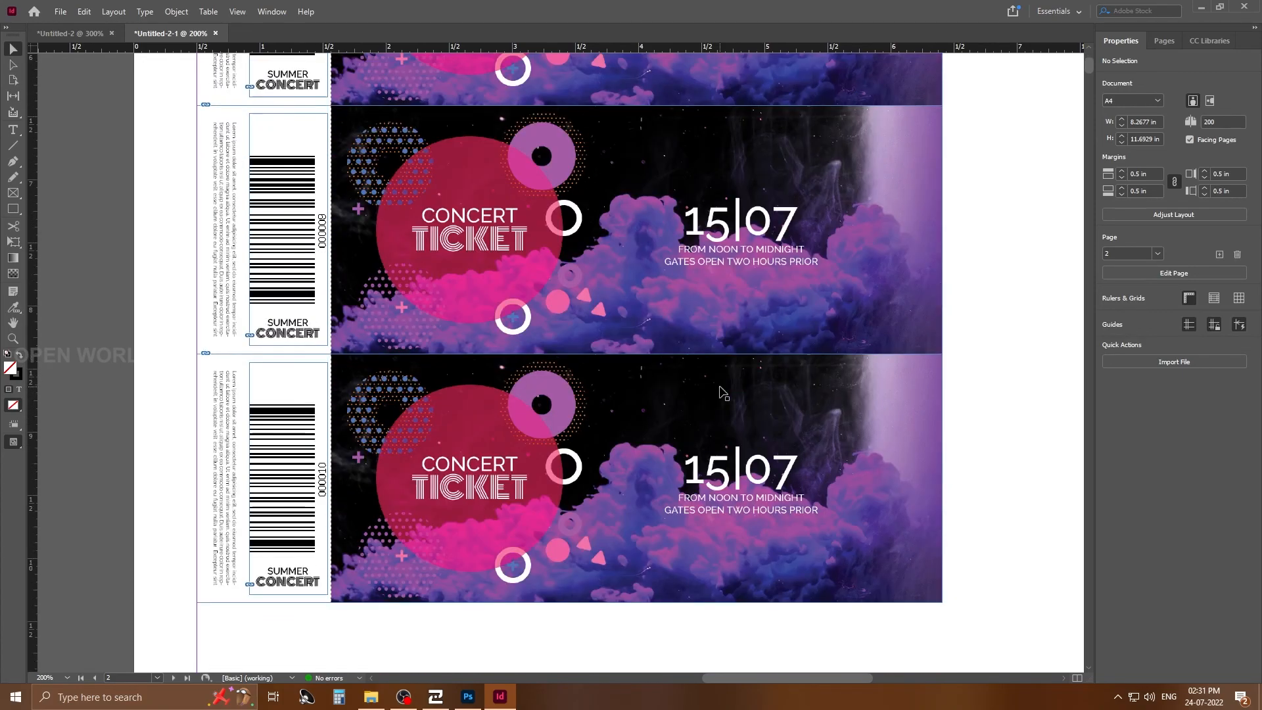
pyautogui.scroll(-5, 721, 392)
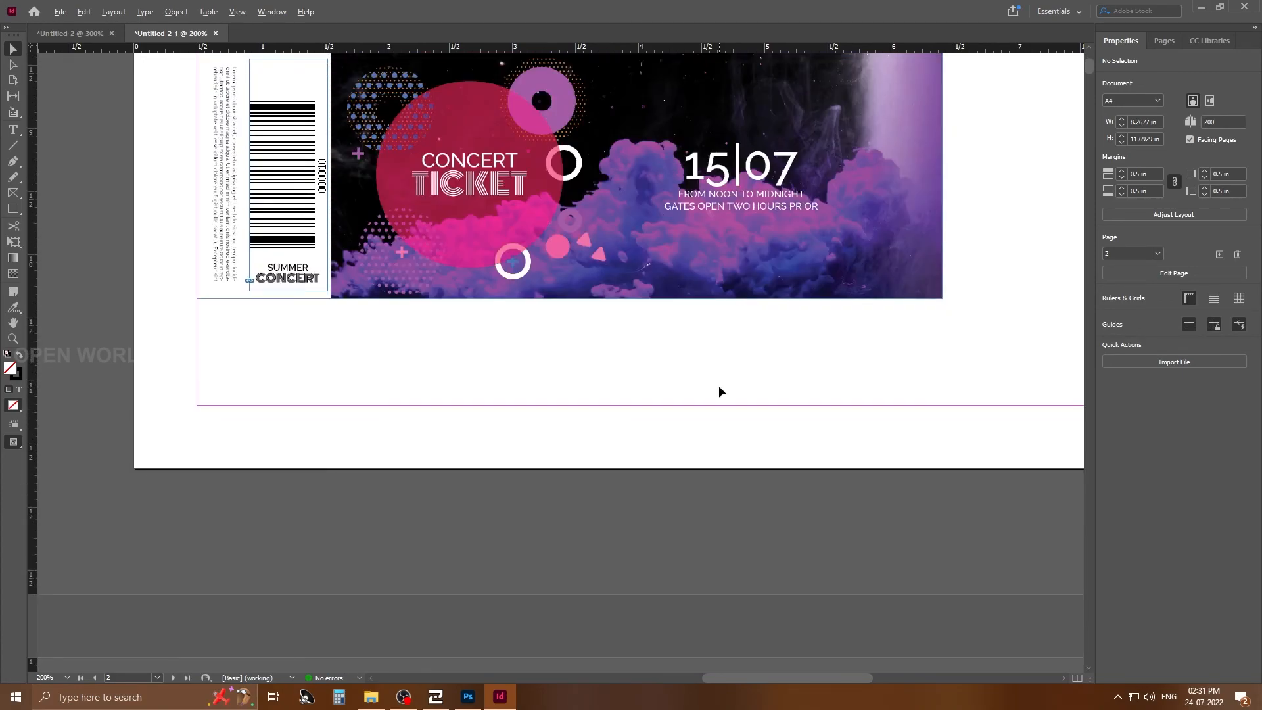
pyautogui.scroll(-3, 719, 391)
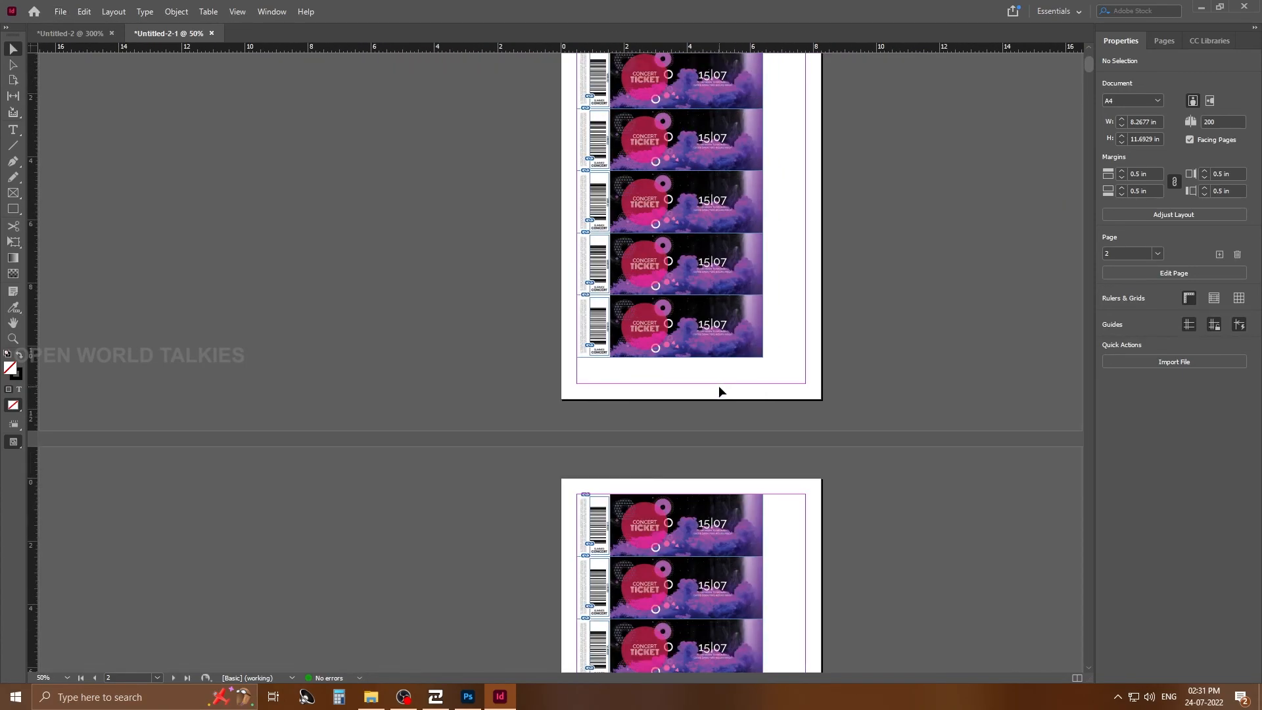